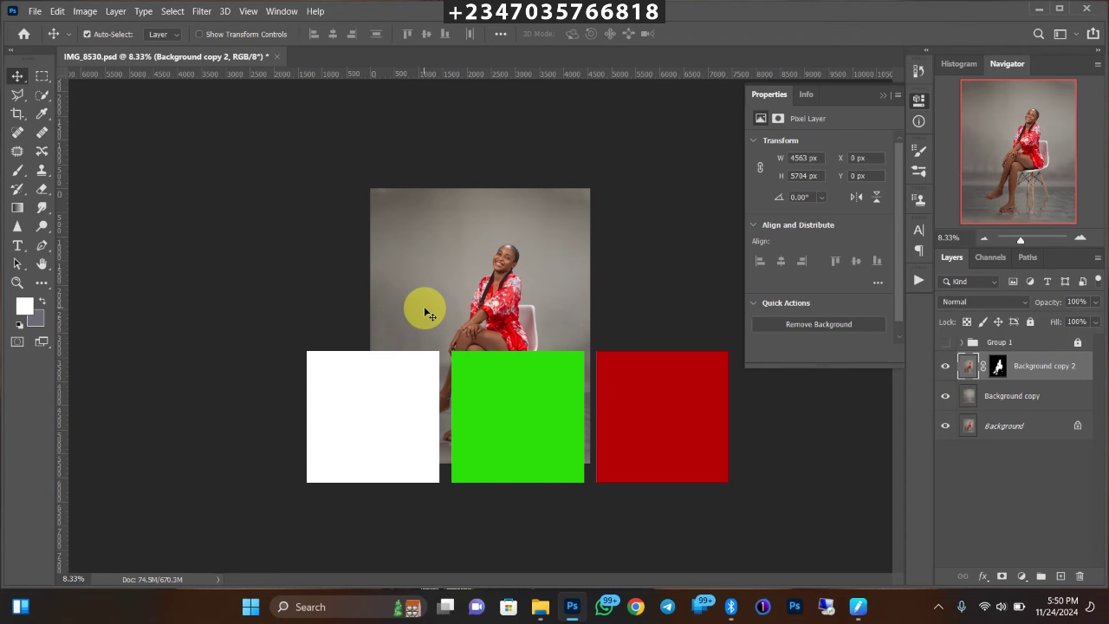
Toggle the finished Christmas composite group on and off, zooming to compare it with the plain photo
{"action": "left_click", "coordinate": [945, 342]}
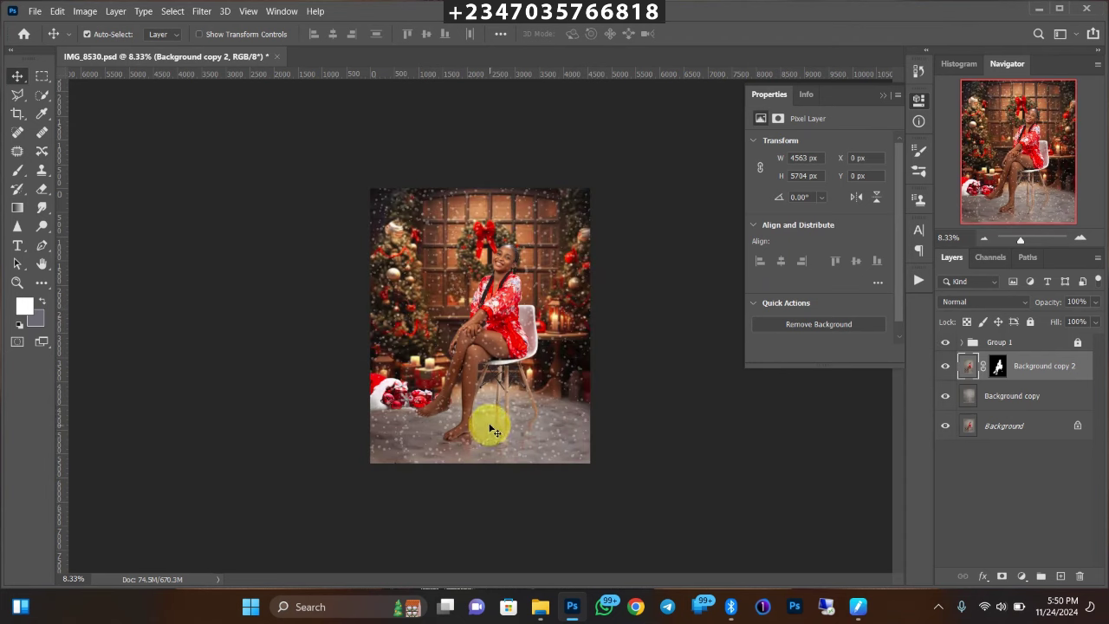
{"action": "key", "text": "ctrl+plus"}
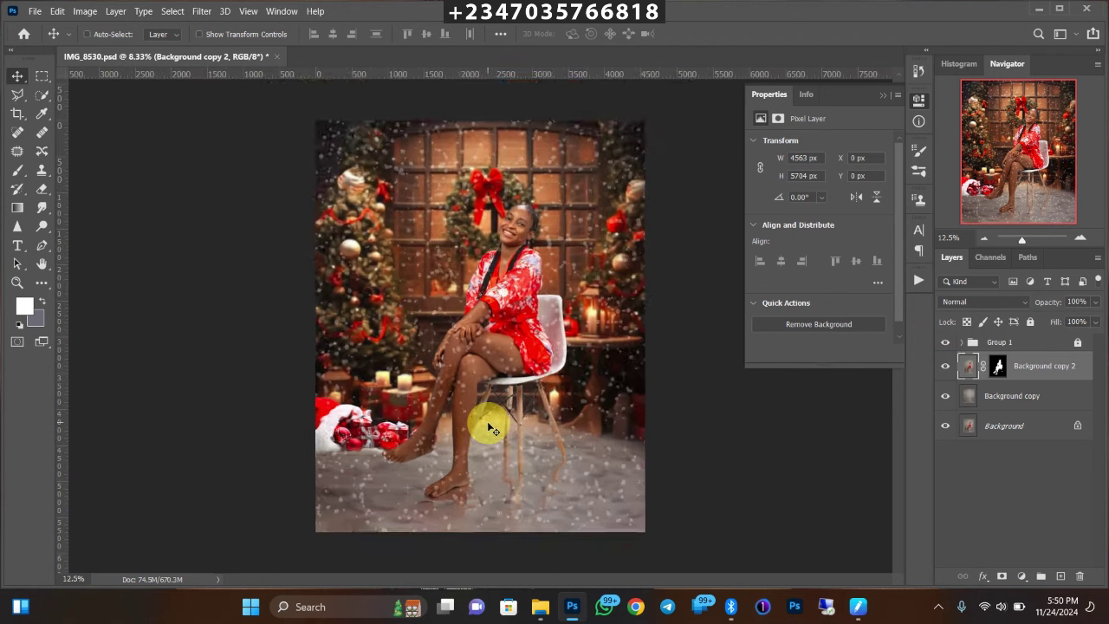
{"action": "key", "text": "ctrl+plus"}
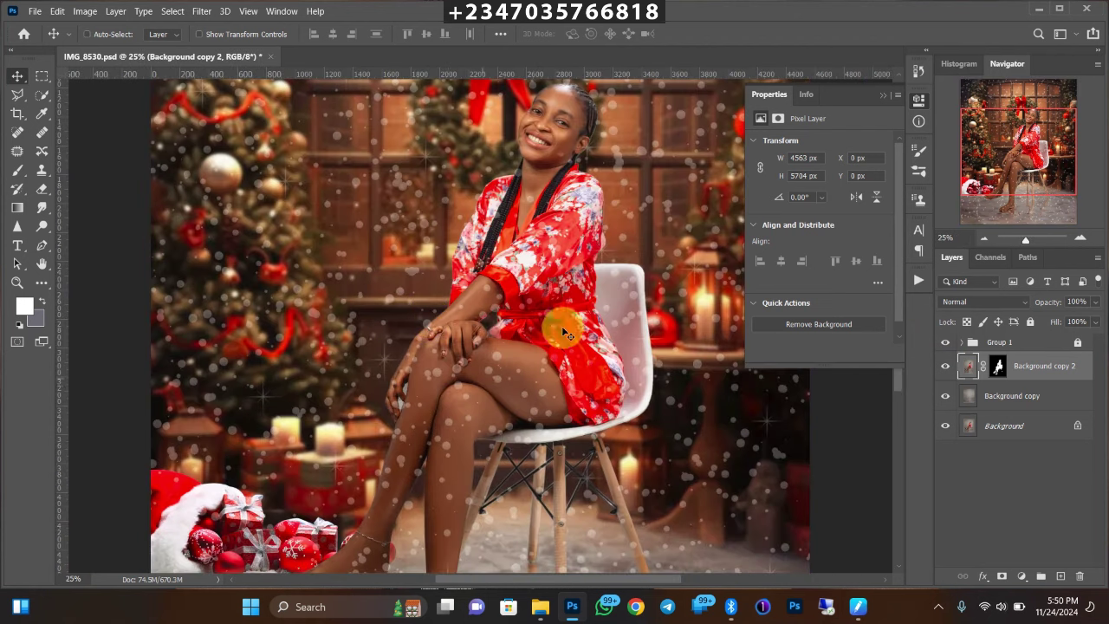
{"action": "left_click", "coordinate": [946, 342]}
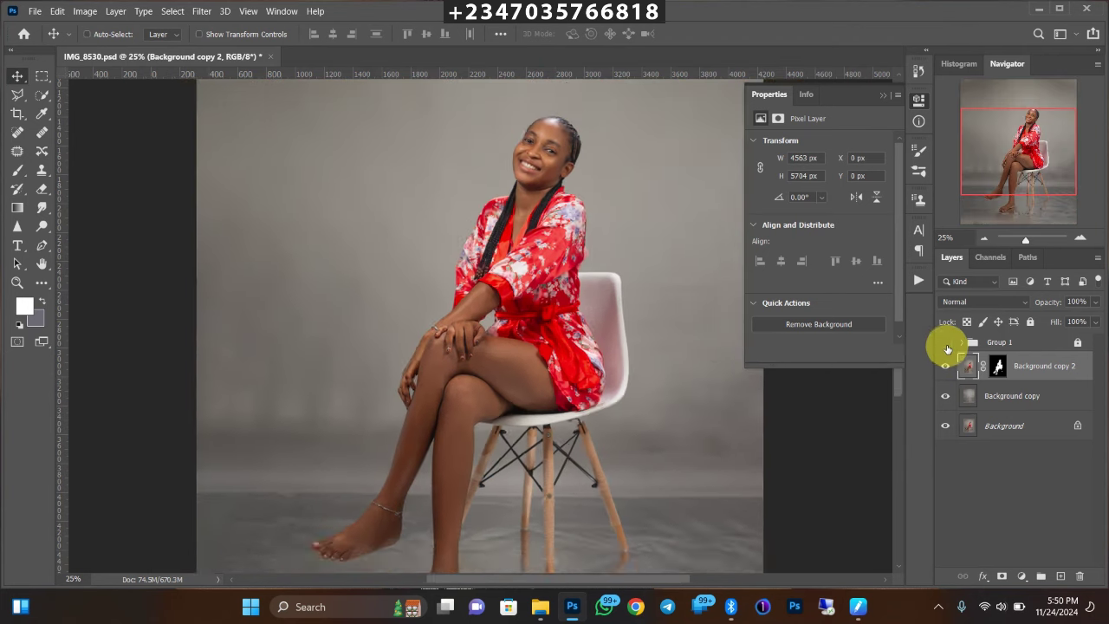
{"action": "key", "text": "ctrl+minus"}
{"action": "key", "text": "ctrl+minus"}
{"action": "key", "text": "ctrl+minus"}
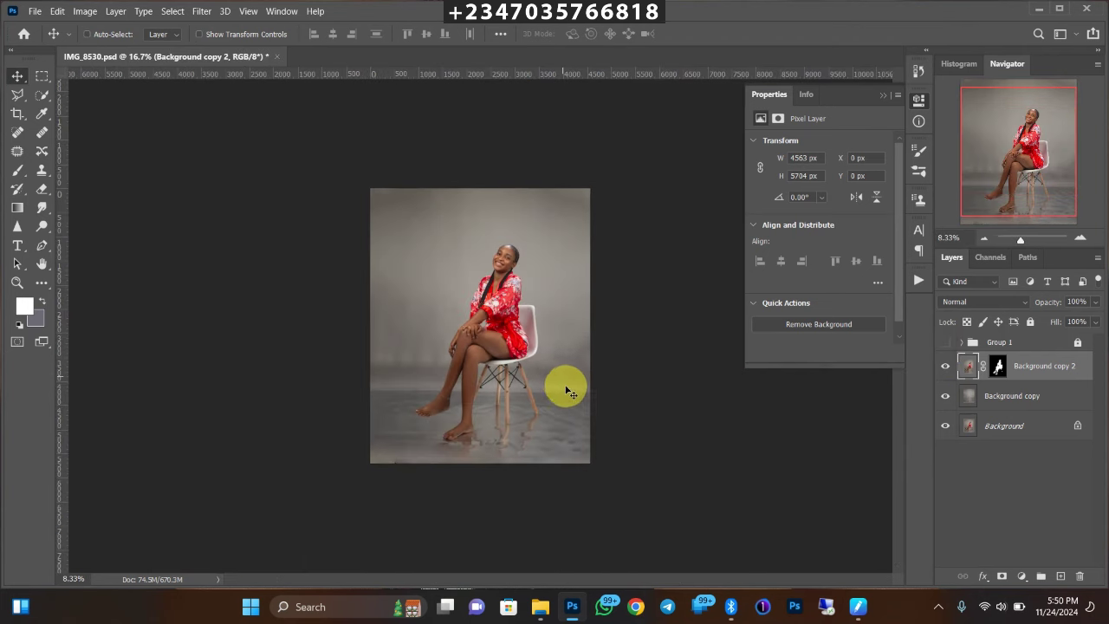
{"action": "key", "text": "ctrl+plus"}
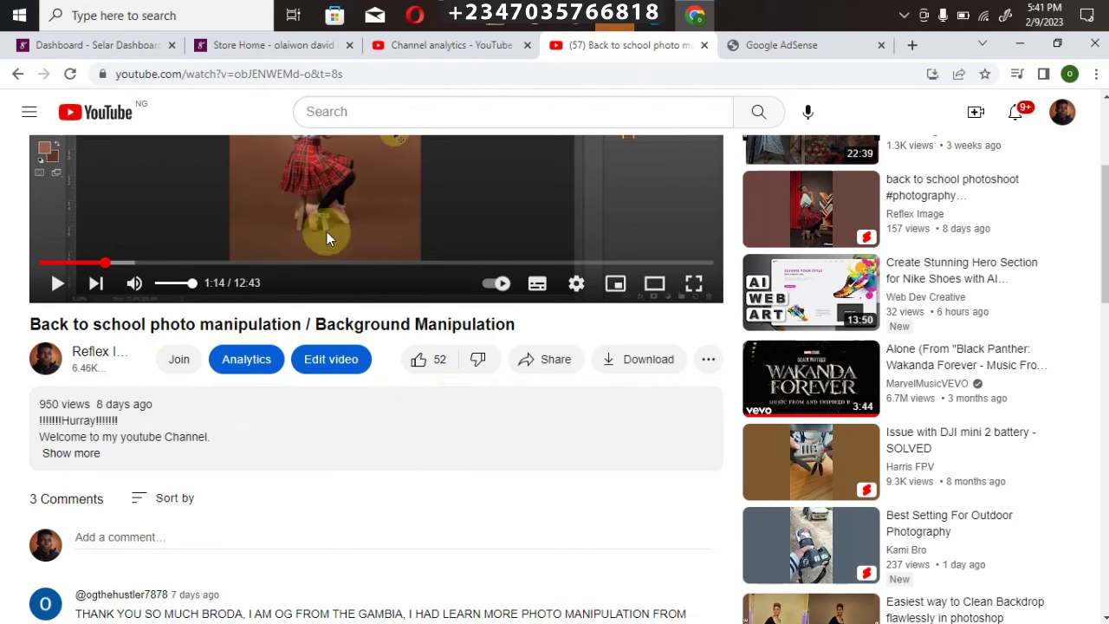
Expand the YouTube description and scroll through its playlist, editing-file and source-file links
{"action": "scroll", "coordinate": [1077, 279], "scroll_direction": "down", "scroll_amount": 1}
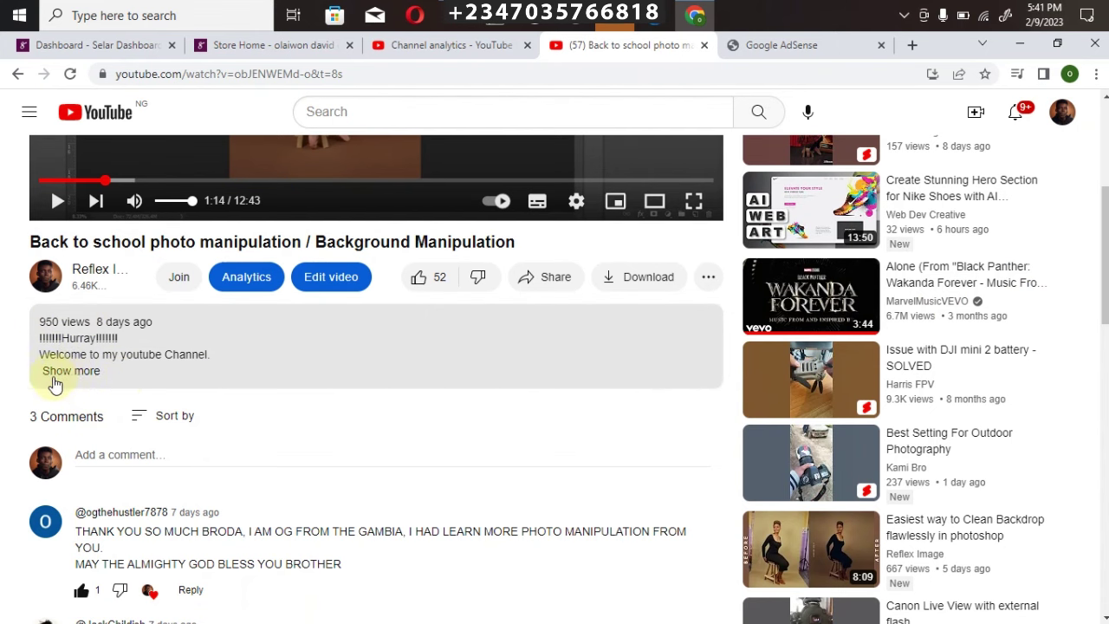
{"action": "left_click", "coordinate": [69, 373]}
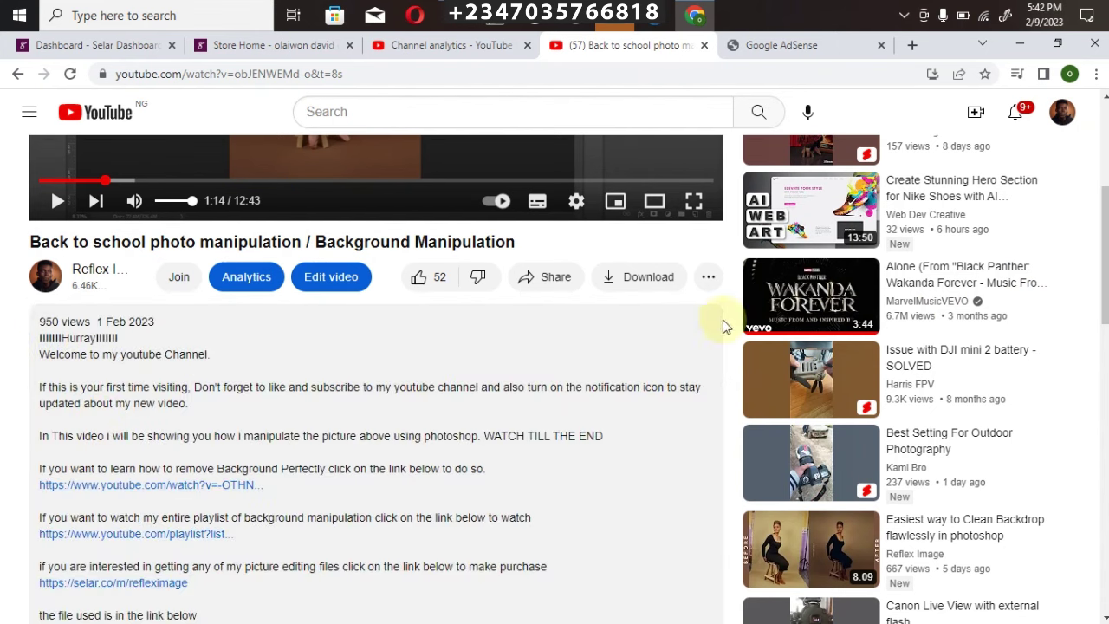
{"action": "scroll", "coordinate": [360, 421], "scroll_direction": "down", "scroll_amount": 3}
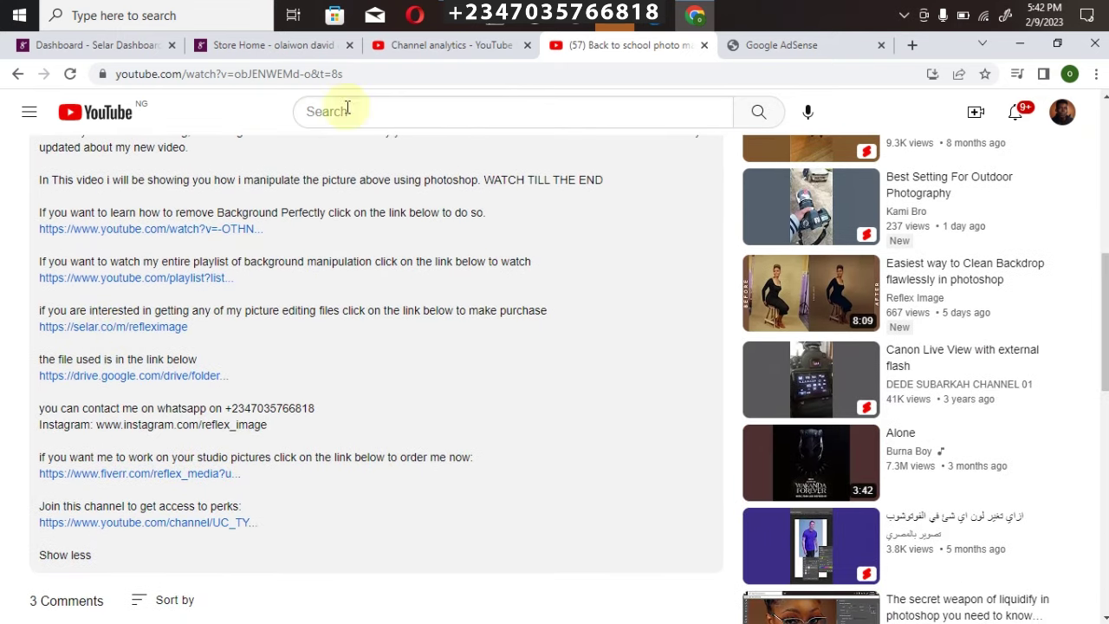
Switch to the Selar store page and begin browsing its product listings
{"action": "left_click", "coordinate": [235, 44]}
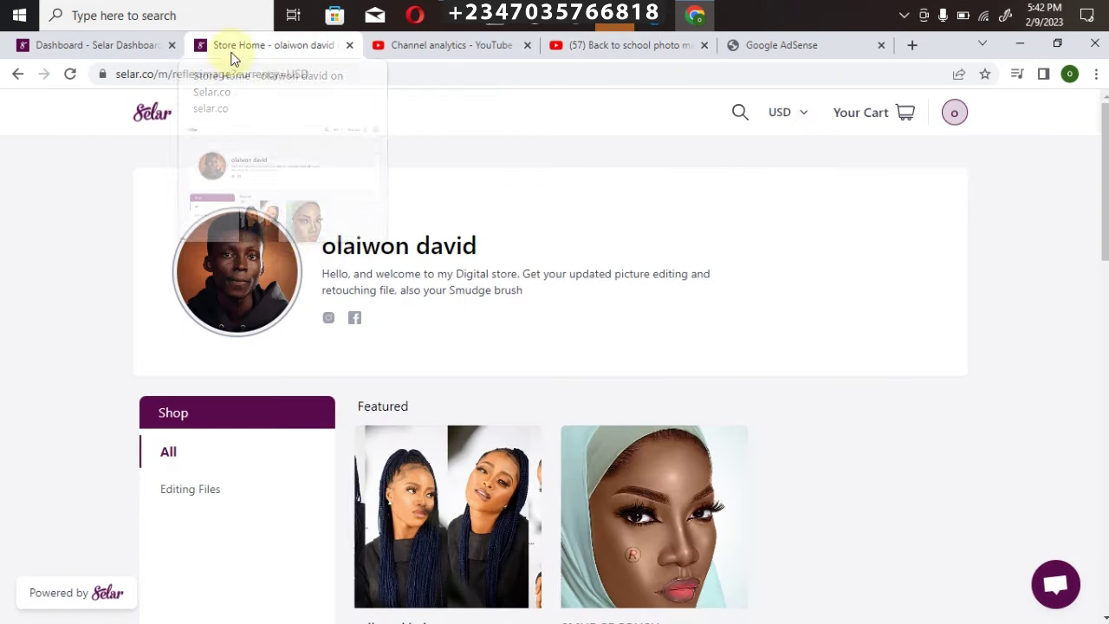
{"action": "scroll", "coordinate": [1099, 221], "scroll_direction": "down", "scroll_amount": 2}
{"action": "scroll", "coordinate": [1089, 260], "scroll_direction": "down", "scroll_amount": 2}
{"action": "scroll", "coordinate": [1089, 285], "scroll_direction": "up", "scroll_amount": 1}
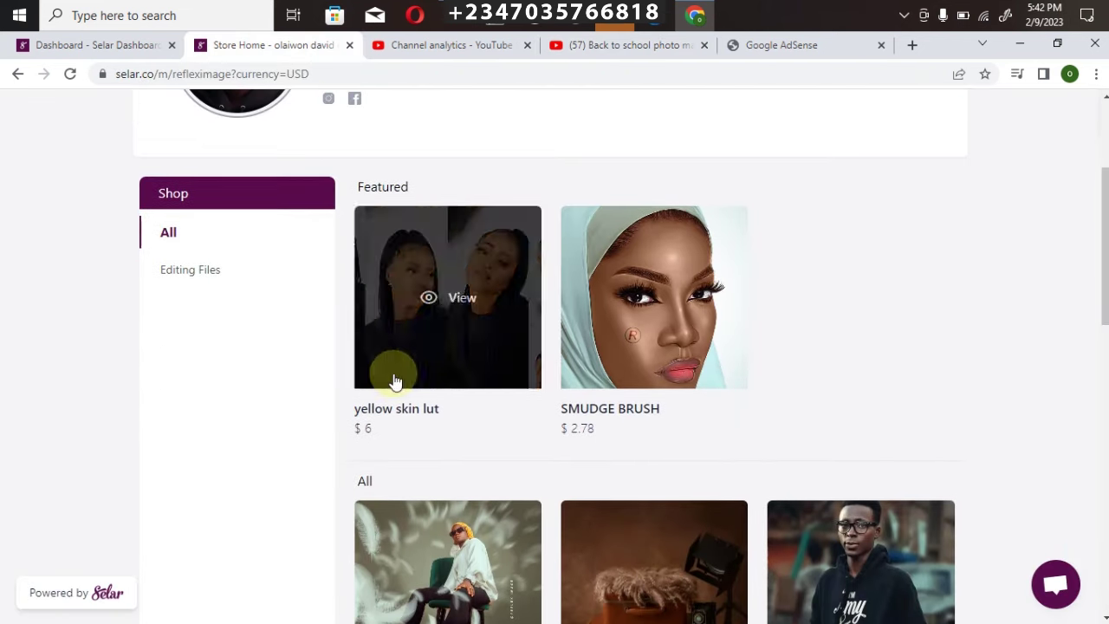
{"action": "mouse_move", "coordinate": [447, 517]}
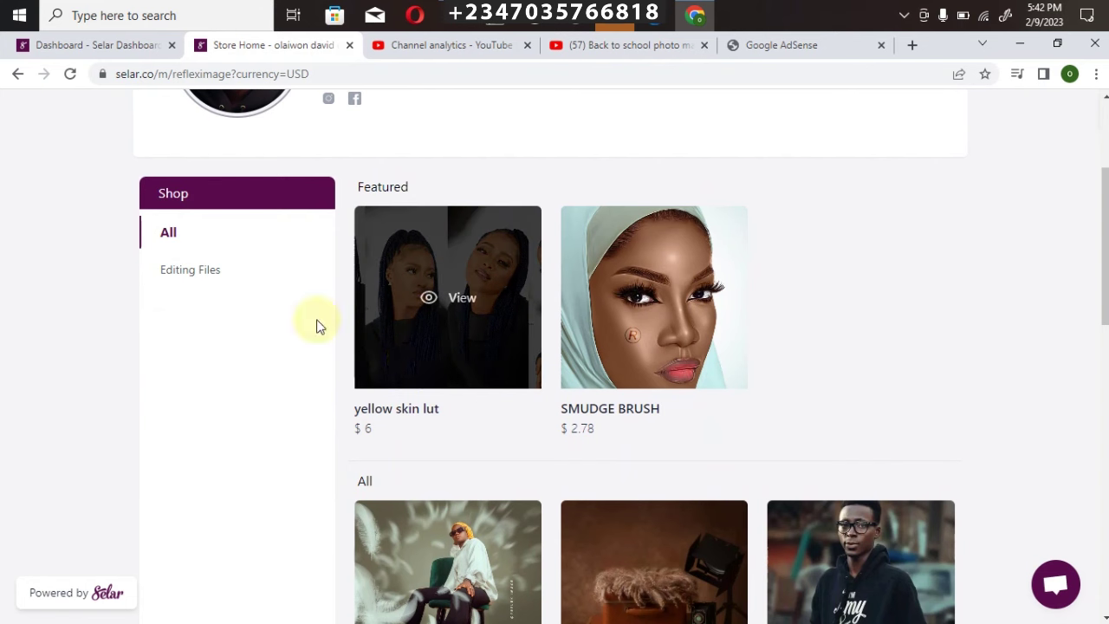
{"action": "scroll", "coordinate": [834, 381], "scroll_direction": "down", "scroll_amount": 3}
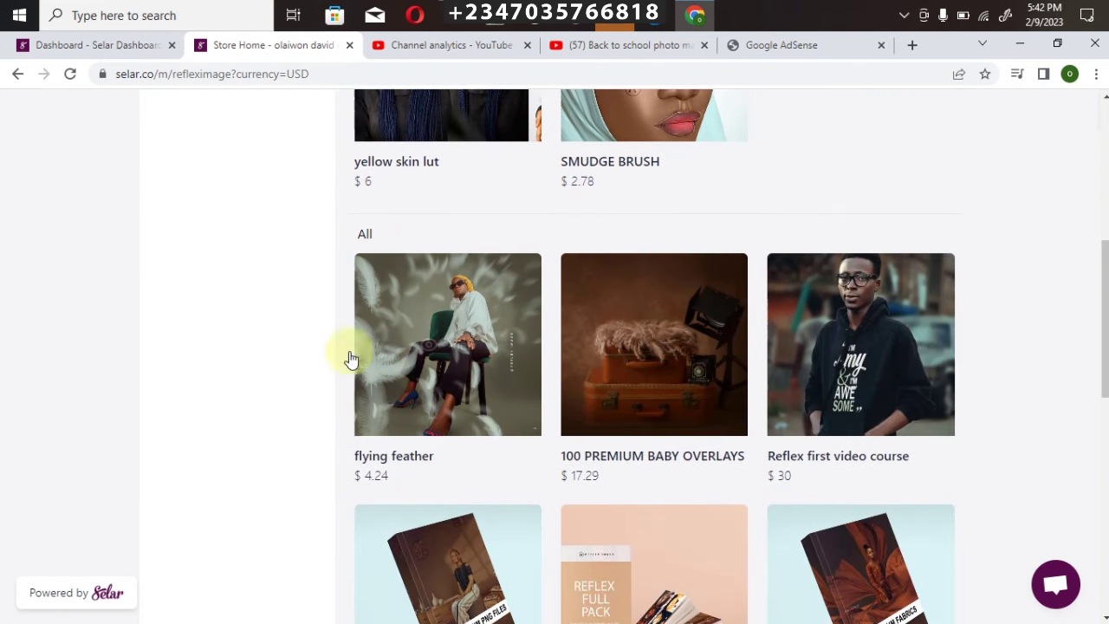
{"action": "mouse_move", "coordinate": [861, 364]}
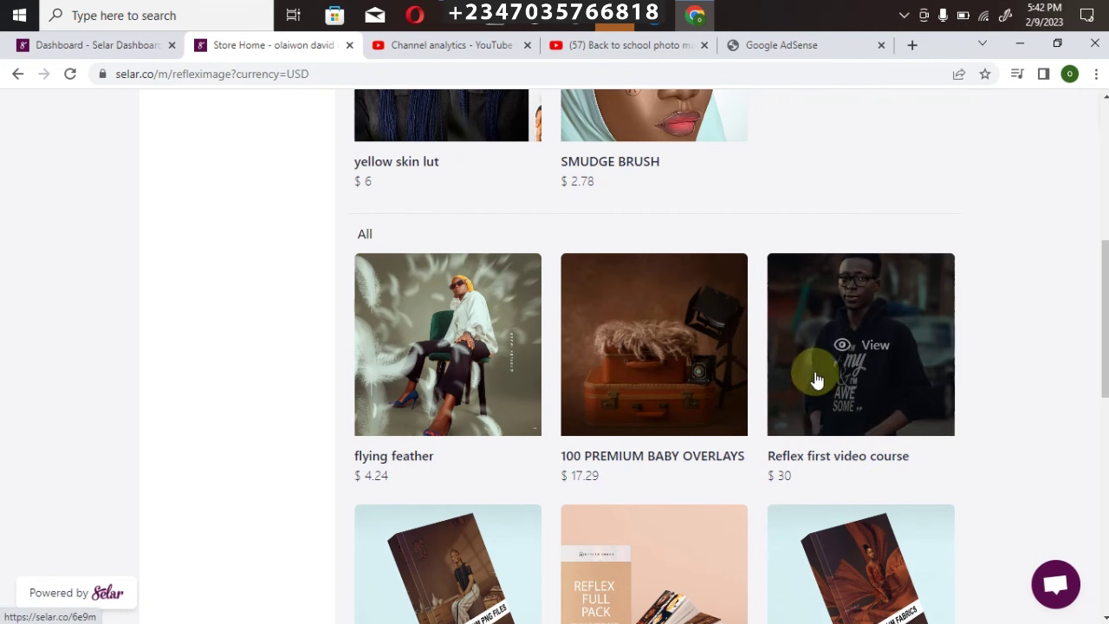
{"action": "mouse_move", "coordinate": [861, 344]}
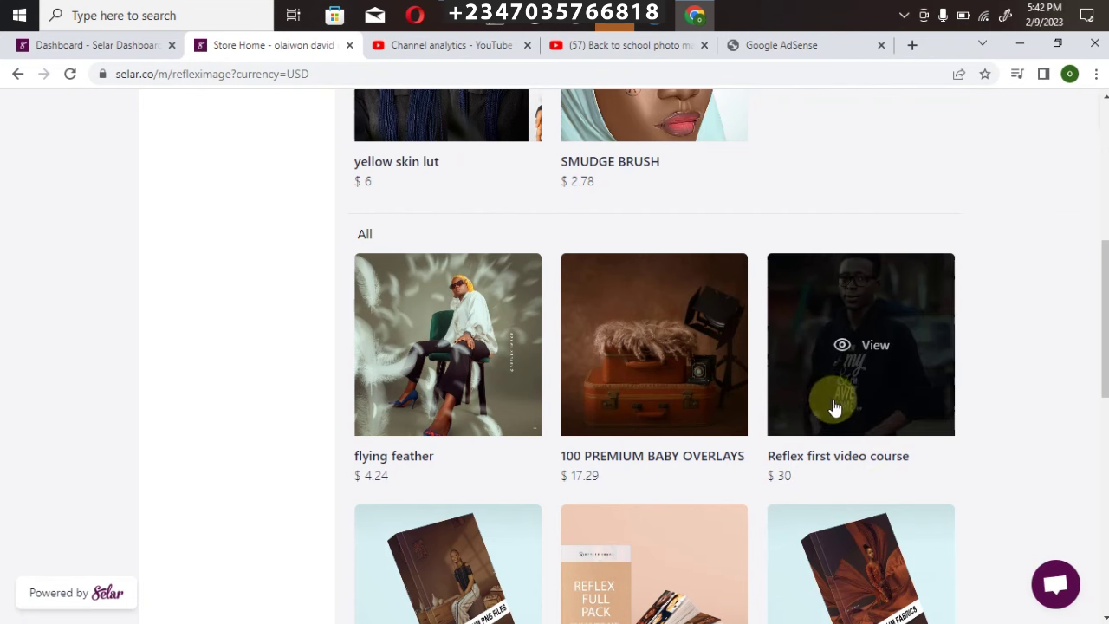
{"action": "left_click_drag", "start_coordinate": [1099, 297], "coordinate": [1097, 364]}
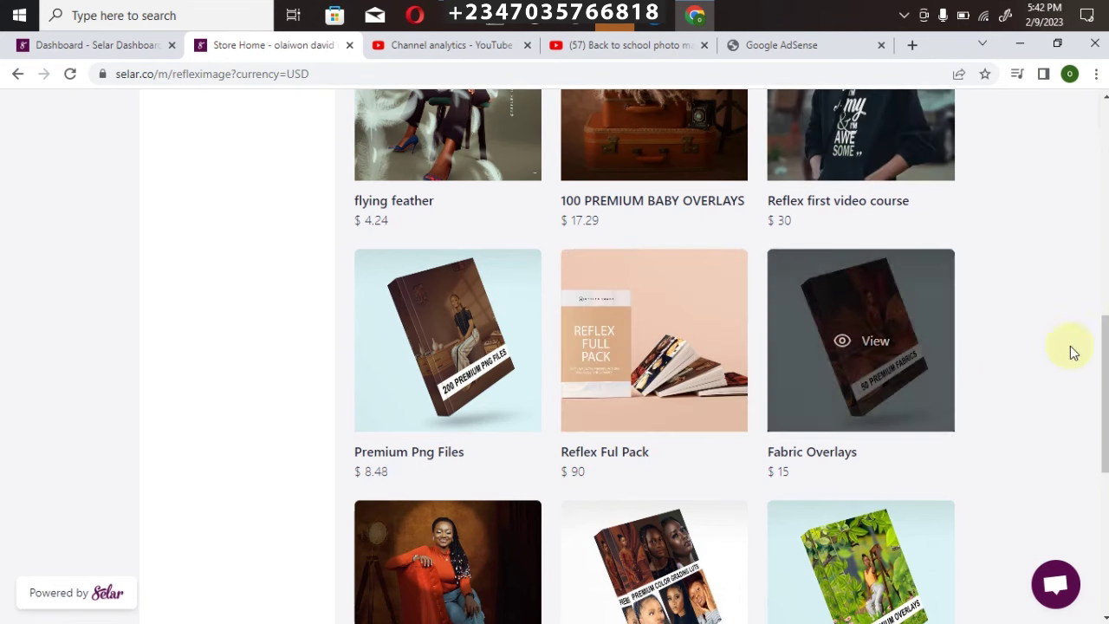
Browse the editing files, overlays and LUTs for sale, then show the USD currency list
{"action": "scroll", "coordinate": [1081, 354], "scroll_direction": "down", "scroll_amount": 3}
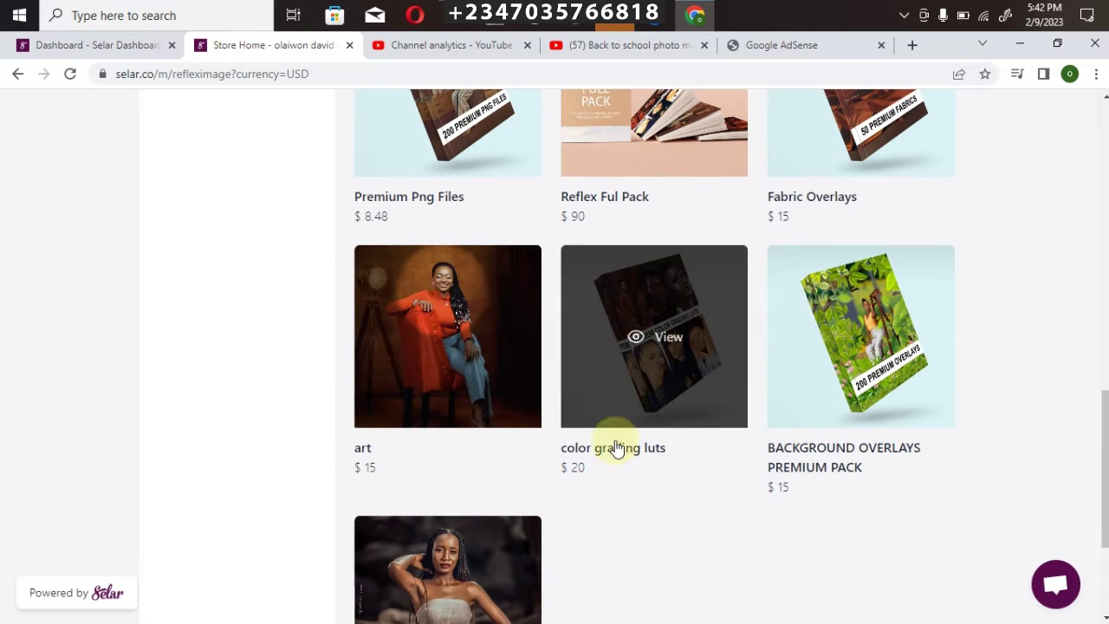
{"action": "scroll", "coordinate": [1070, 439], "scroll_direction": "down", "scroll_amount": 3}
{"action": "scroll", "coordinate": [554, 356], "scroll_direction": "up", "scroll_amount": 2}
{"action": "scroll", "coordinate": [554, 355], "scroll_direction": "up", "scroll_amount": 6}
{"action": "scroll", "coordinate": [554, 356], "scroll_direction": "up", "scroll_amount": 5}
{"action": "scroll", "coordinate": [555, 356], "scroll_direction": "down", "scroll_amount": 5}
{"action": "scroll", "coordinate": [554, 355], "scroll_direction": "down", "scroll_amount": 5}
{"action": "scroll", "coordinate": [554, 356], "scroll_direction": "down", "scroll_amount": 1}
{"action": "scroll", "coordinate": [554, 355], "scroll_direction": "up", "scroll_amount": 6}
{"action": "scroll", "coordinate": [554, 355], "scroll_direction": "up", "scroll_amount": 3}
{"action": "scroll", "coordinate": [988, 178], "scroll_direction": "up", "scroll_amount": 2}
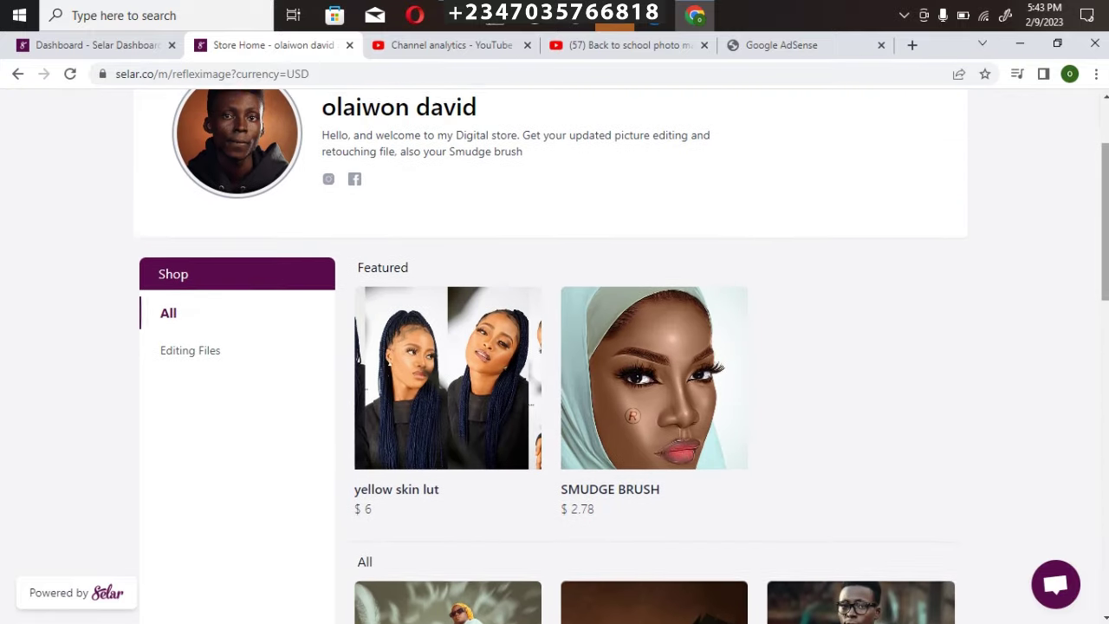
{"action": "scroll", "coordinate": [988, 178], "scroll_direction": "up", "scroll_amount": 2}
{"action": "left_click", "coordinate": [786, 112]}
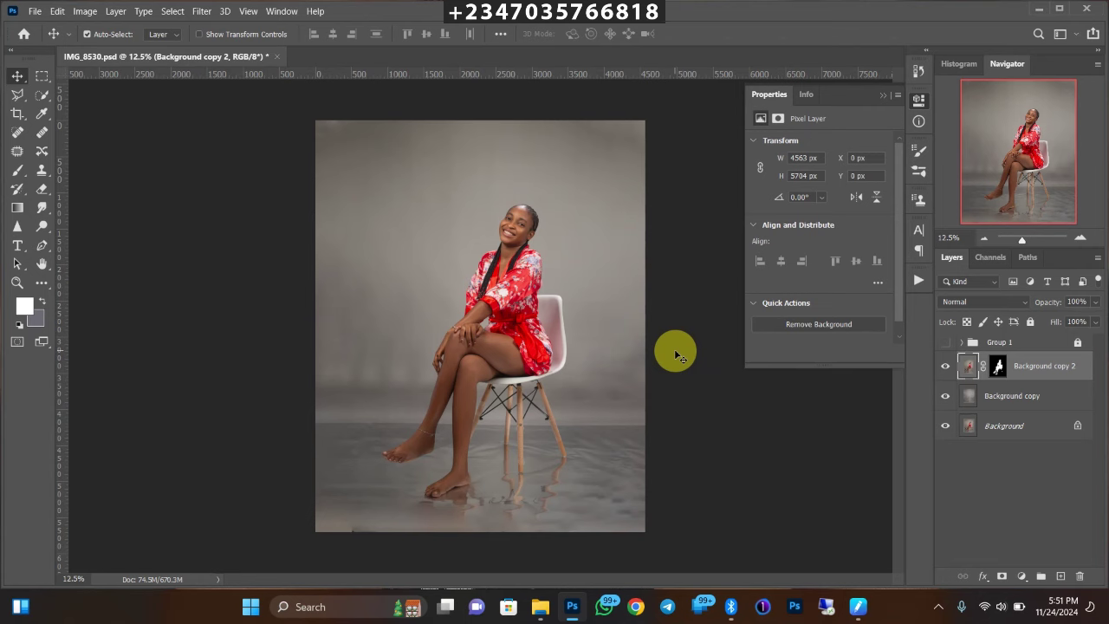
Hide Background and Background copy to inspect the cutout, restore both, and select Background copy
{"action": "left_click", "coordinate": [945, 425]}
{"action": "left_click", "coordinate": [945, 396]}
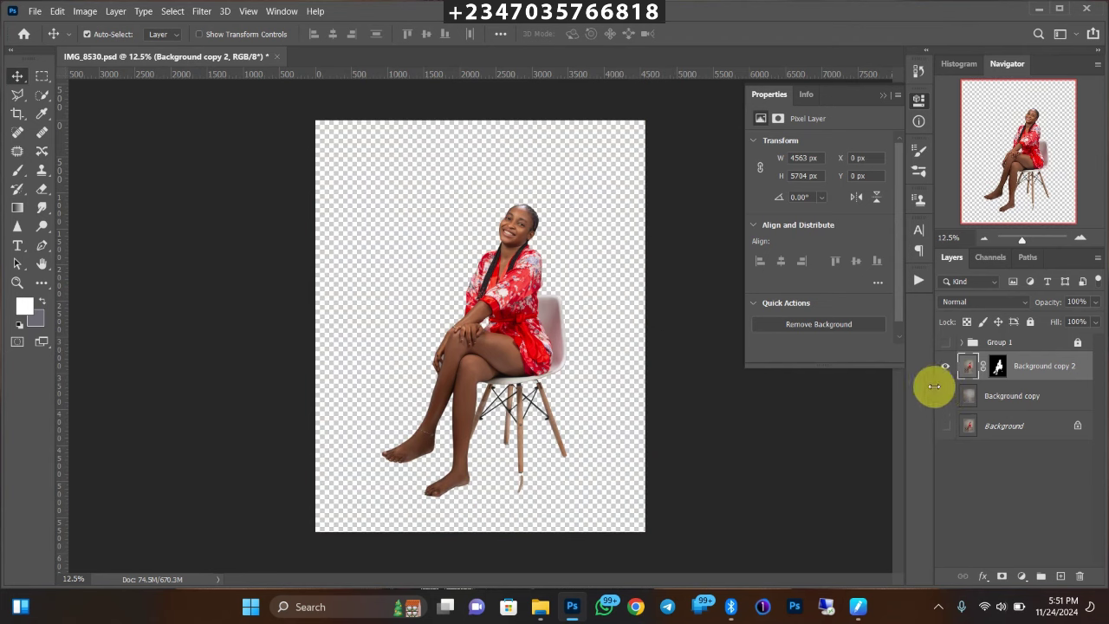
{"action": "left_click", "coordinate": [946, 422]}
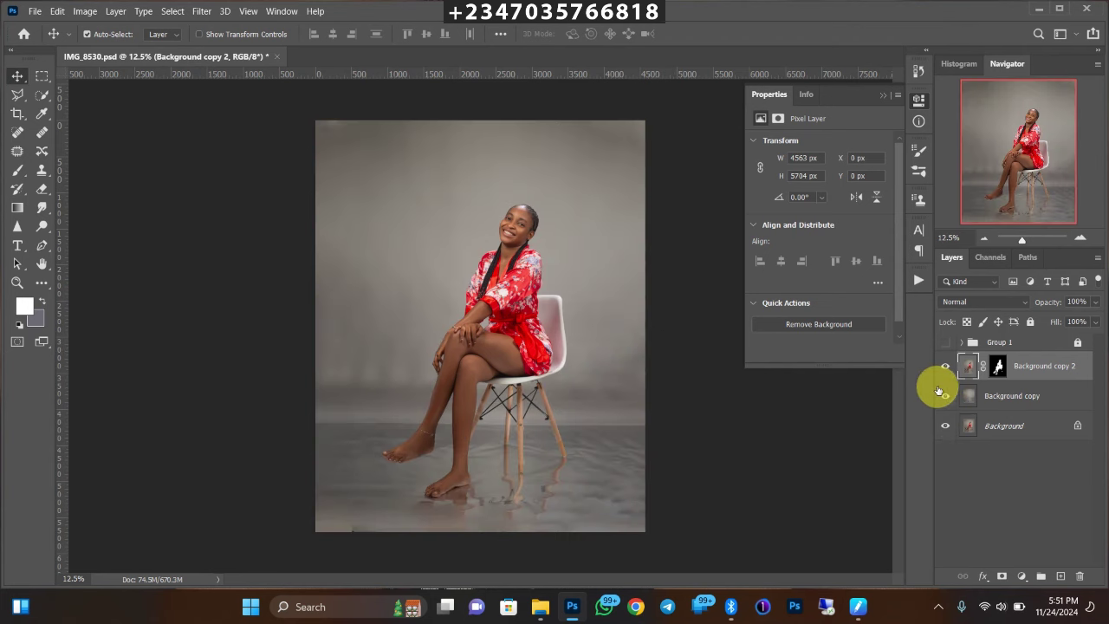
{"action": "left_click", "coordinate": [949, 431]}
{"action": "left_click_drag", "start_coordinate": [952, 430], "coordinate": [940, 378]}
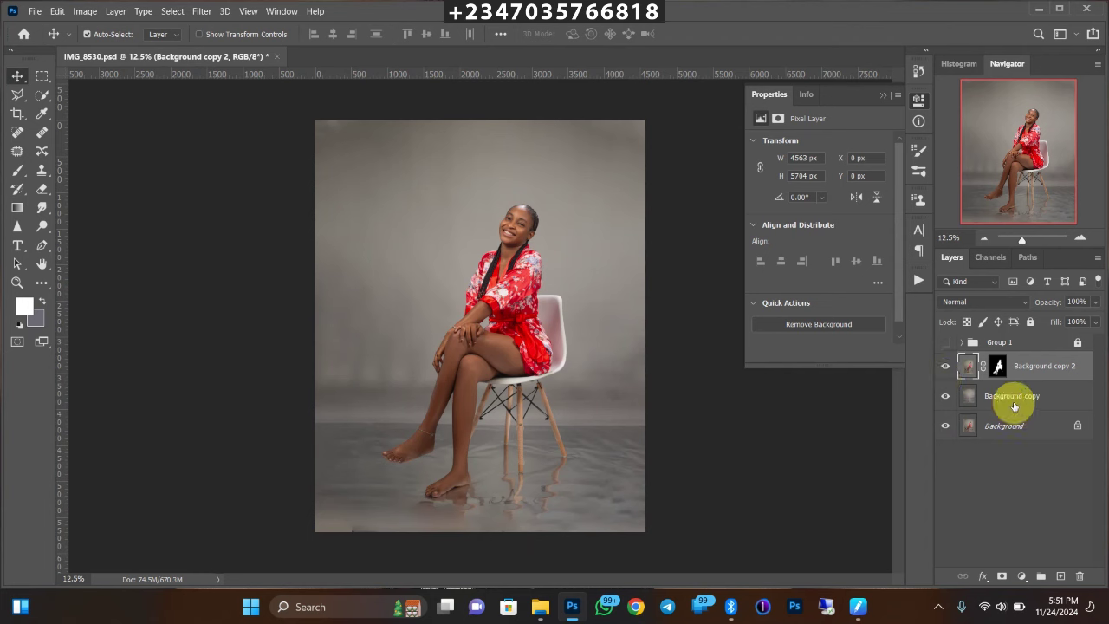
{"action": "left_click", "coordinate": [1016, 396]}
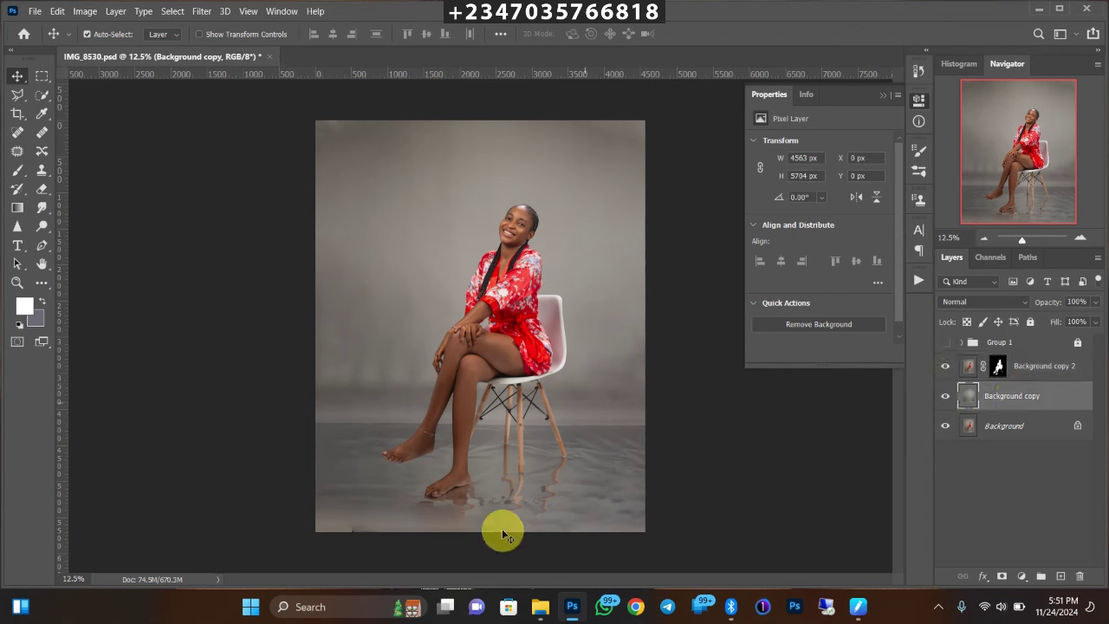
{"action": "mouse_move", "coordinate": [540, 606]}
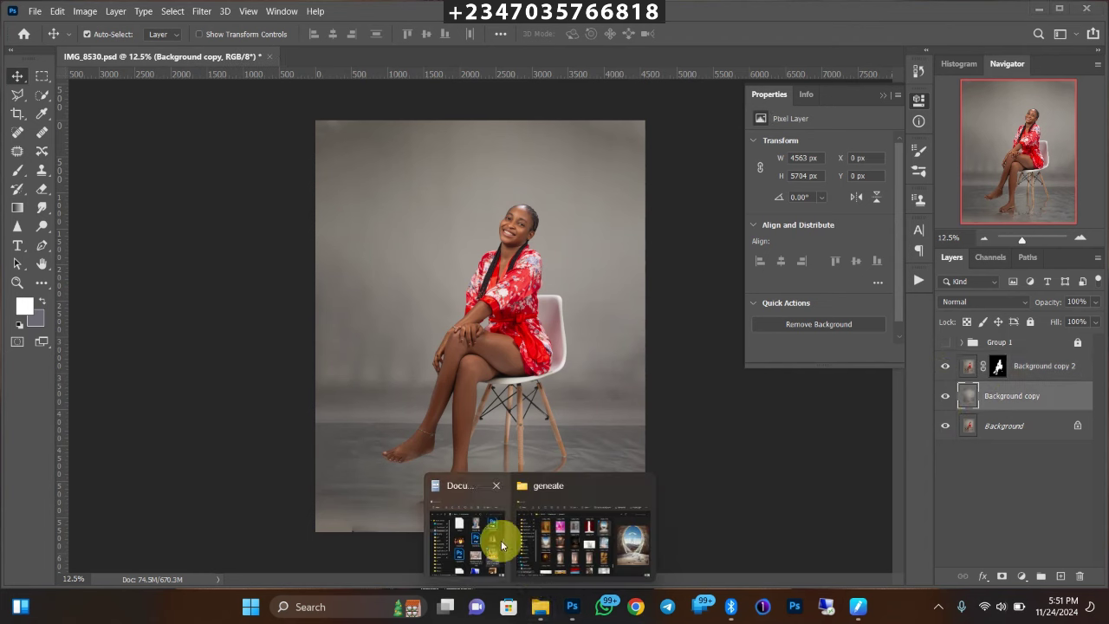
In the Documents folder, compare the Christmas images and preview the dark window backdrop
{"action": "left_click", "coordinate": [499, 539]}
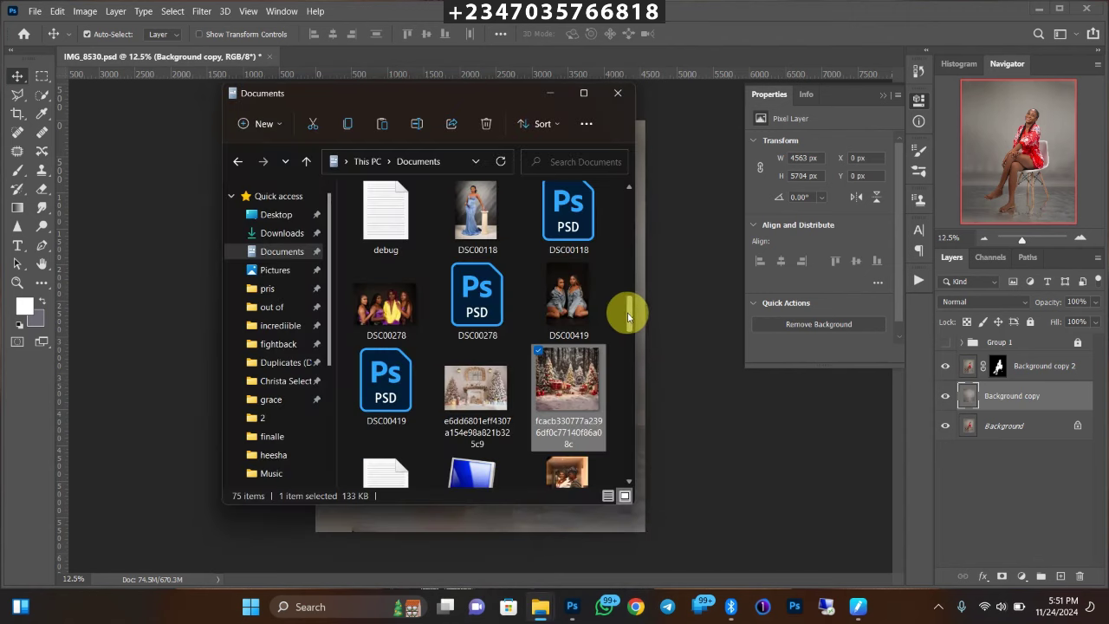
{"action": "mouse_move", "coordinate": [627, 312]}
{"action": "left_mouse_down"}
{"action": "mouse_move", "coordinate": [635, 339]}
{"action": "mouse_move", "coordinate": [638, 275]}
{"action": "mouse_move", "coordinate": [614, 273]}
{"action": "left_mouse_up"}
{"action": "left_click", "coordinate": [478, 370]}
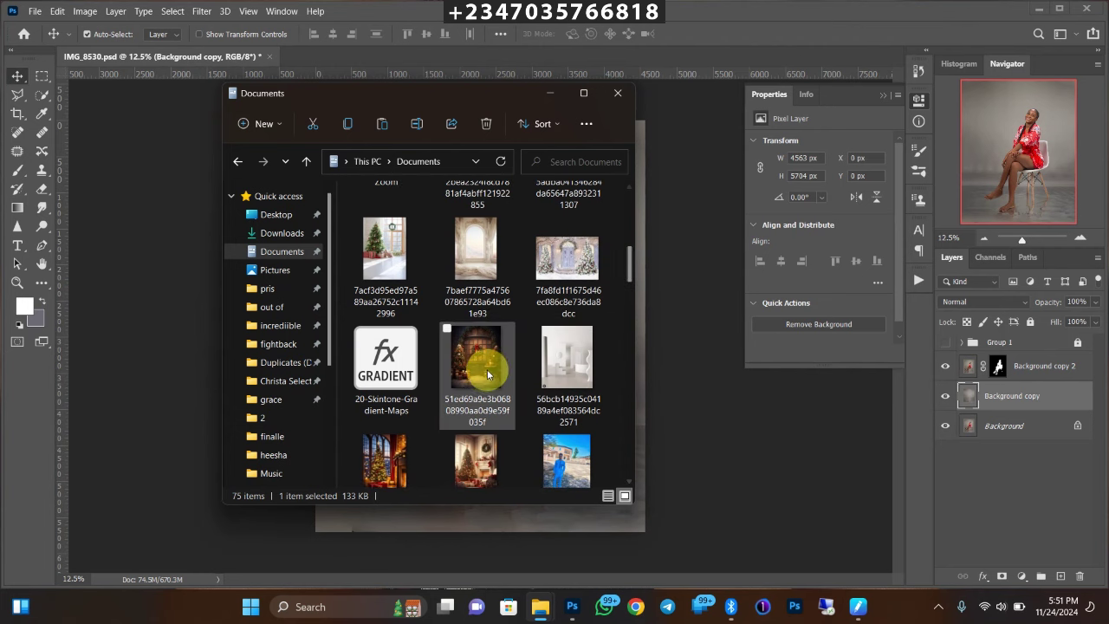
{"action": "left_click", "coordinate": [388, 463]}
{"action": "left_click", "coordinate": [472, 426]}
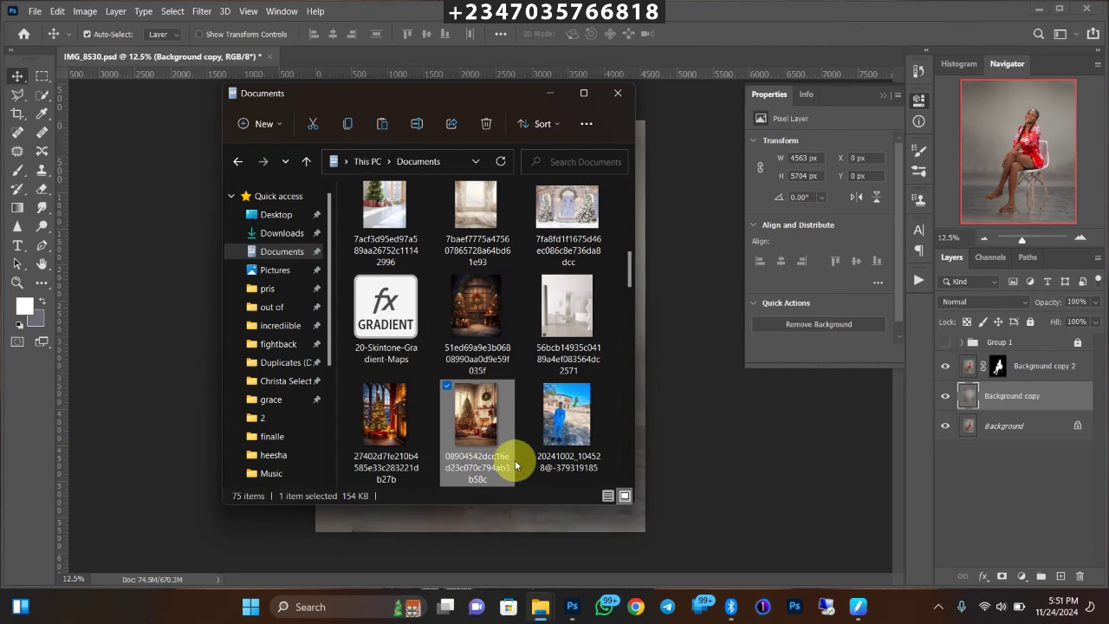
{"action": "left_click", "coordinate": [475, 345]}
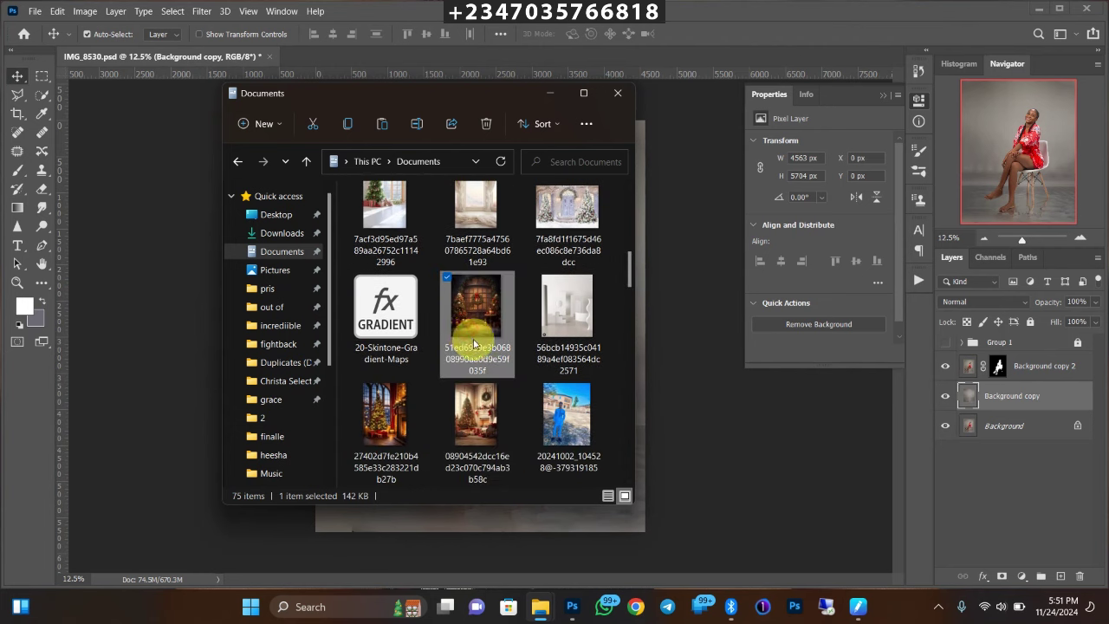
{"action": "double_click", "coordinate": [487, 353]}
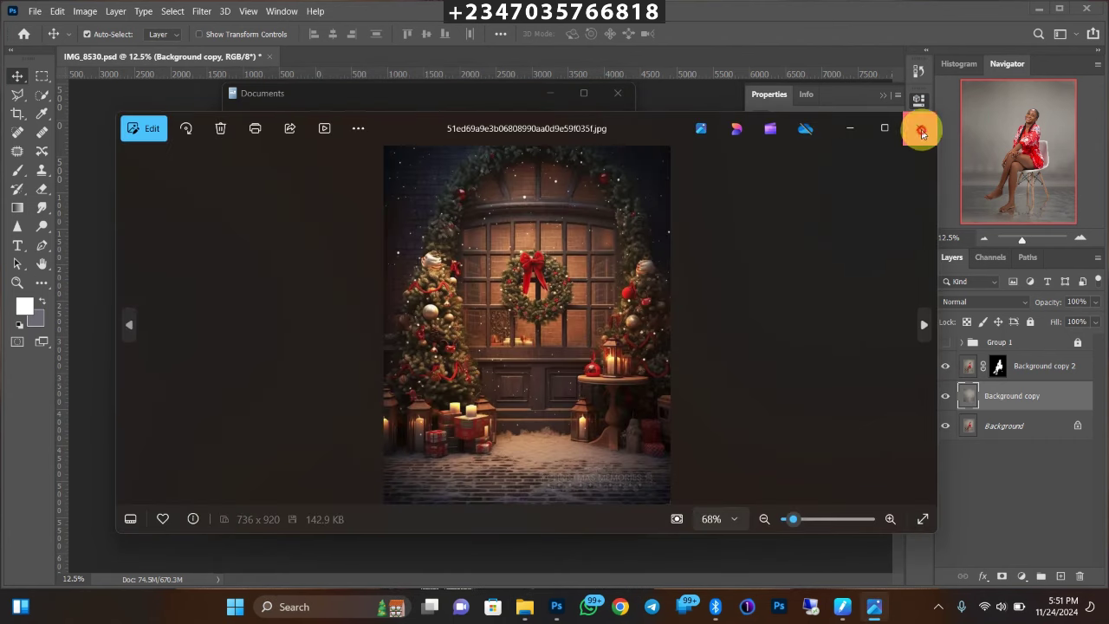
{"action": "left_click", "coordinate": [920, 130]}
Preview the tree-by-window and living-room images, then place the living-room image into Photoshop
{"action": "left_click", "coordinate": [409, 420]}
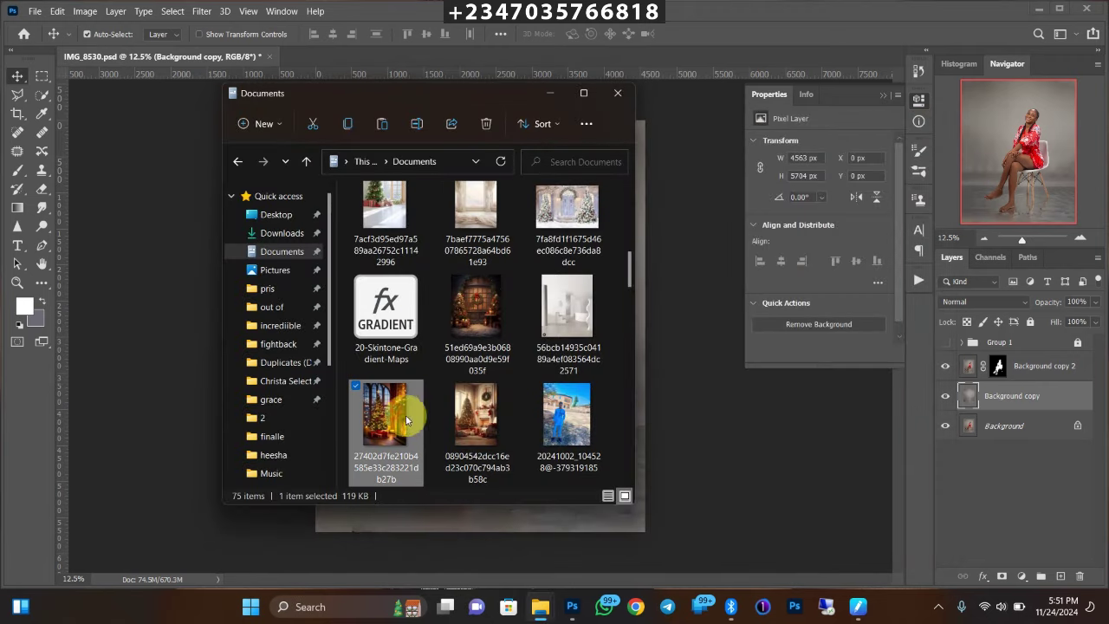
{"action": "double_click", "coordinate": [409, 421]}
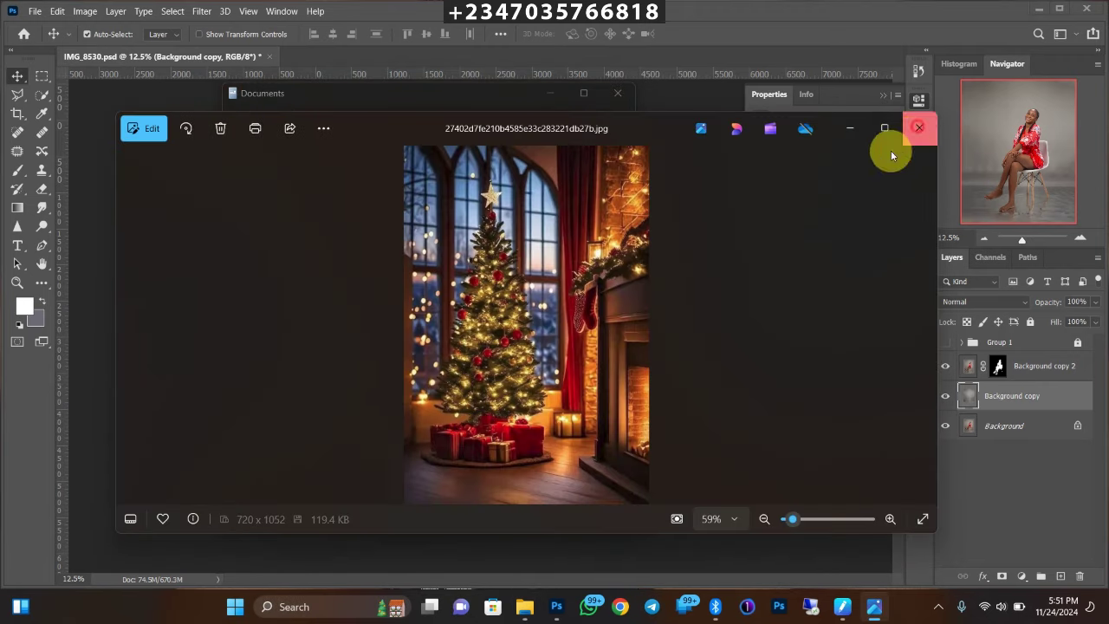
{"action": "left_click", "coordinate": [919, 127]}
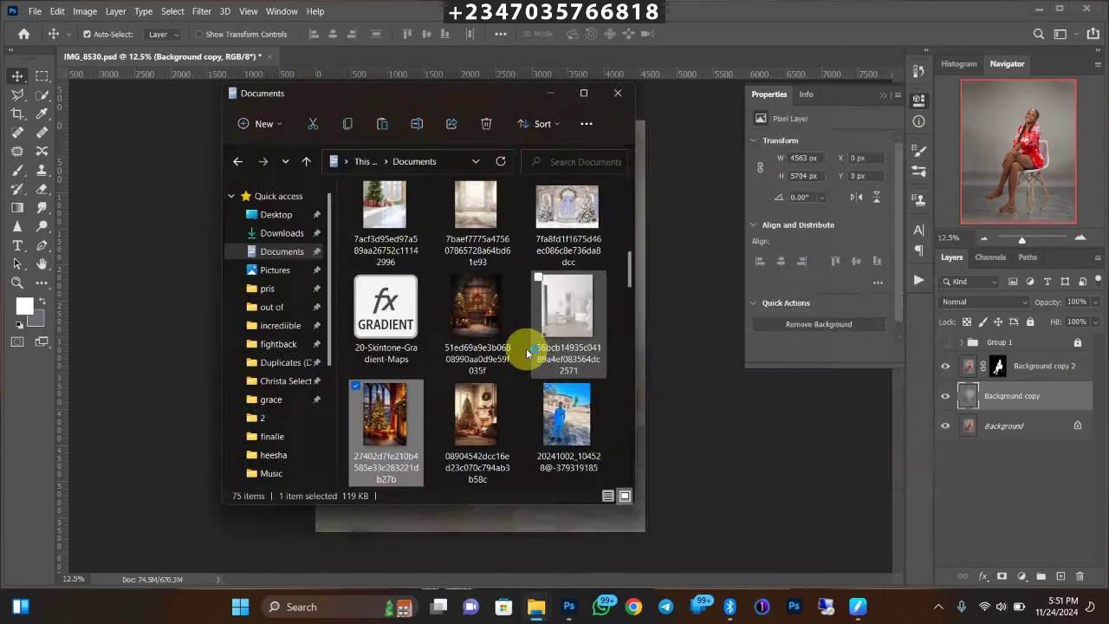
{"action": "left_click", "coordinate": [484, 428]}
{"action": "double_click", "coordinate": [517, 433]}
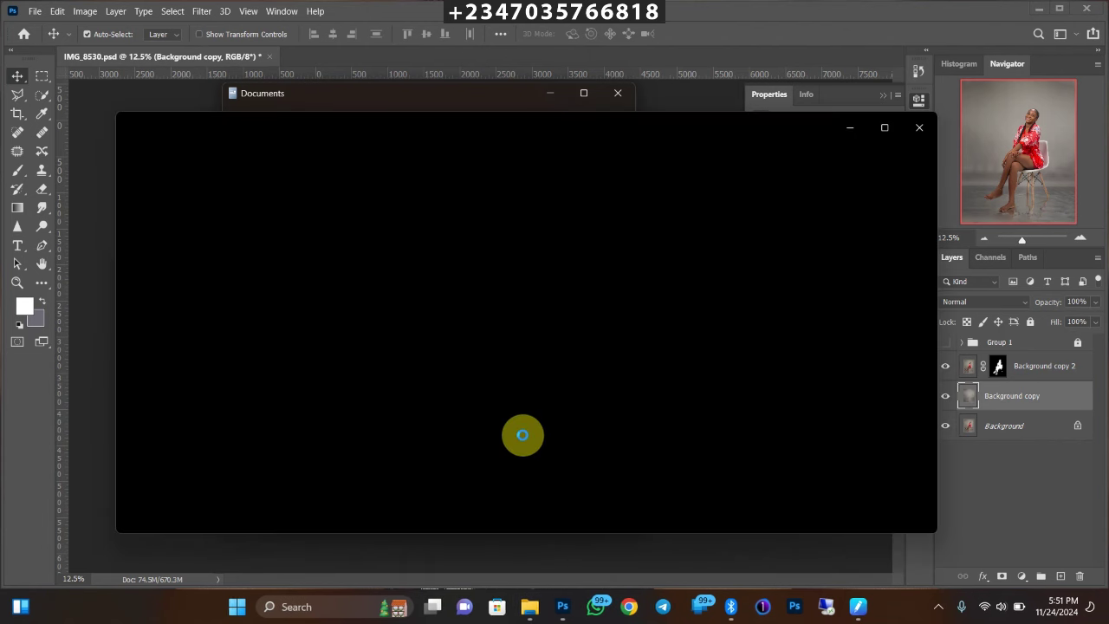
{"action": "left_click", "coordinate": [910, 145]}
Scale the placed room image larger, shift it up-left to fill the canvas, and commit
{"action": "mouse_move", "coordinate": [587, 327]}
{"action": "left_mouse_down"}
{"action": "mouse_move", "coordinate": [706, 323]}
{"action": "mouse_move", "coordinate": [682, 325]}
{"action": "left_mouse_up"}
{"action": "left_click_drag", "start_coordinate": [514, 287], "coordinate": [493, 246]}
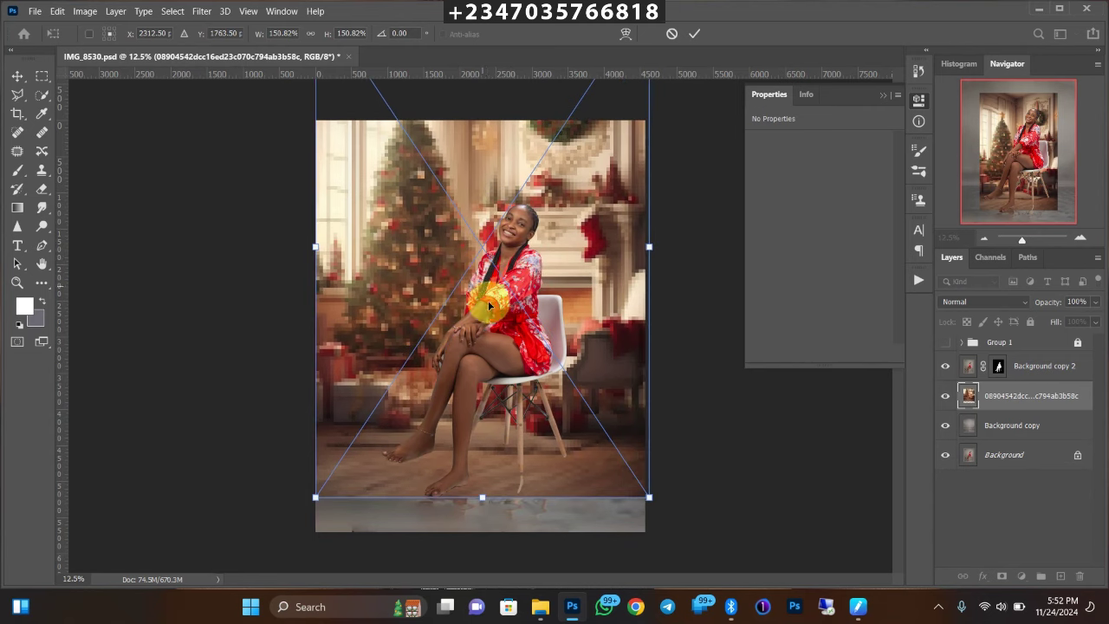
{"action": "left_click_drag", "start_coordinate": [494, 301], "coordinate": [494, 298]}
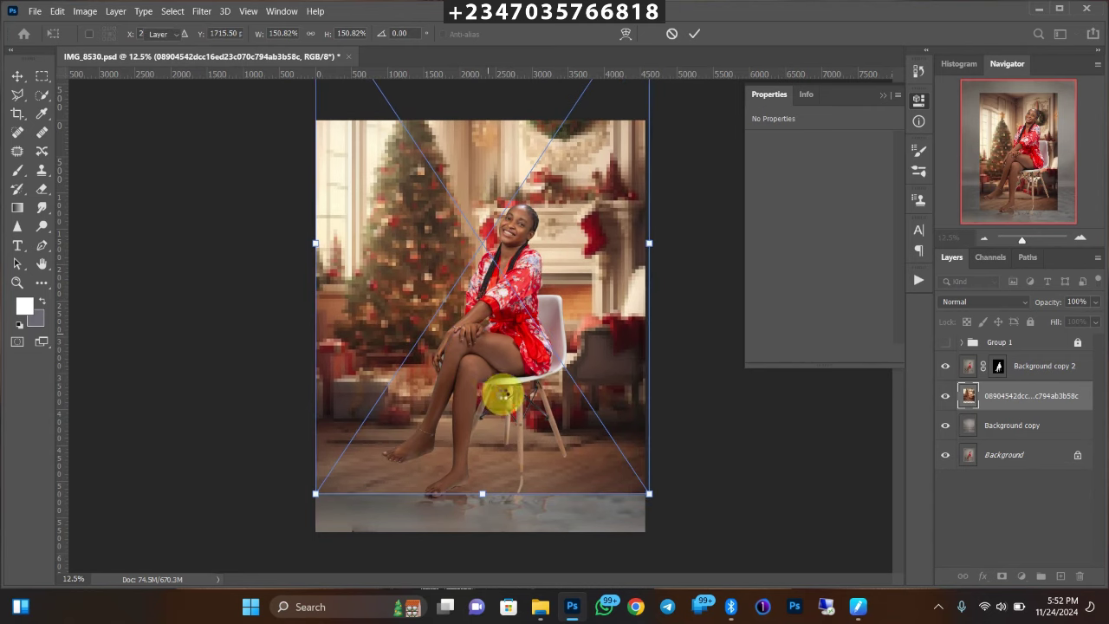
{"action": "key", "text": "Return"}
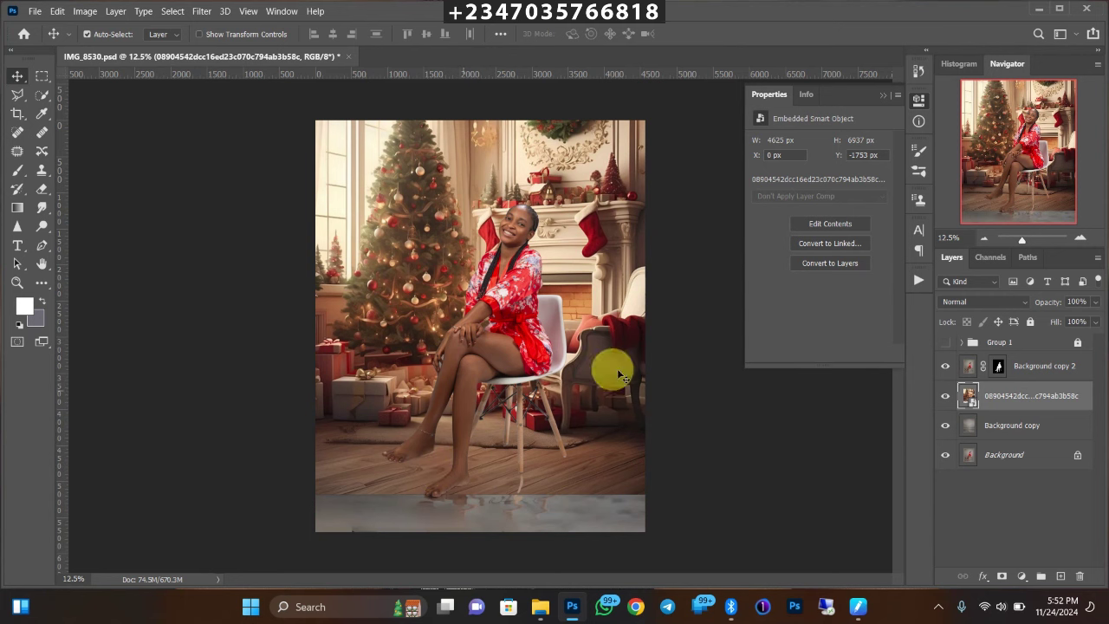
Add a mask to the room layer and paint out the wooden floor along the bottom and near her feet
{"action": "left_click", "coordinate": [1001, 575]}
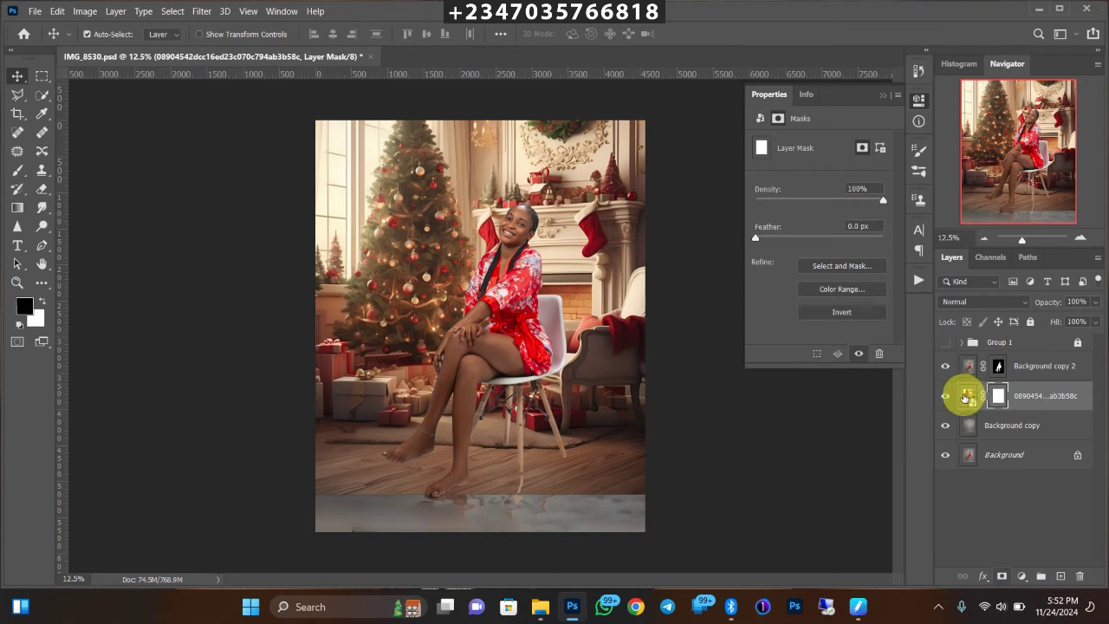
{"action": "left_click", "coordinate": [20, 170]}
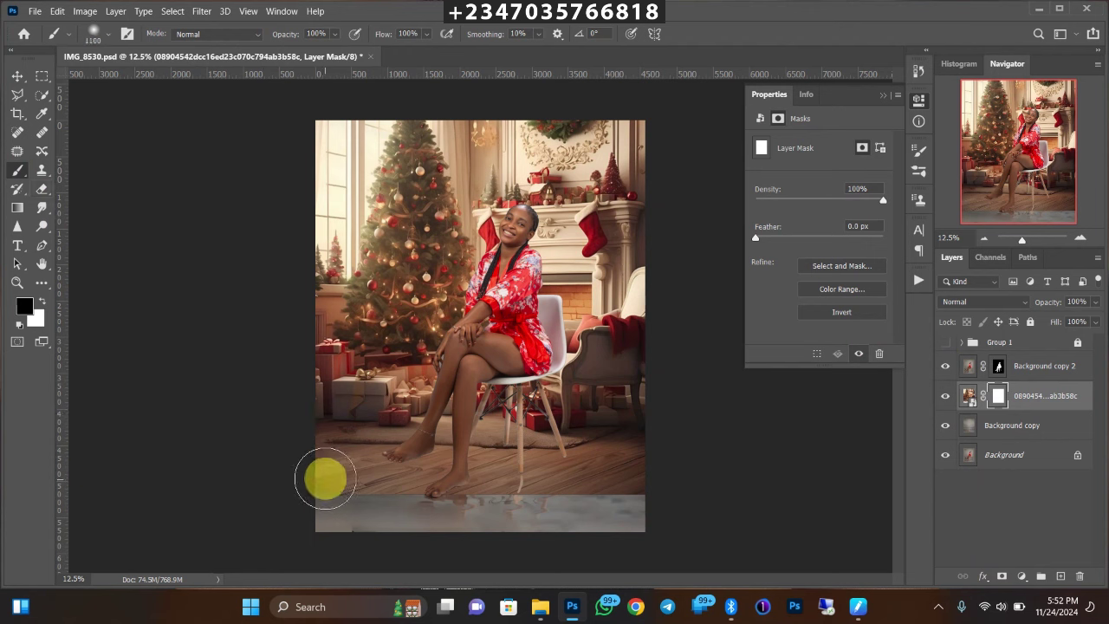
{"action": "mouse_move", "coordinate": [324, 478]}
{"action": "left_mouse_down"}
{"action": "mouse_move", "coordinate": [490, 487]}
{"action": "mouse_move", "coordinate": [651, 466]}
{"action": "mouse_move", "coordinate": [641, 478]}
{"action": "mouse_move", "coordinate": [631, 465]}
{"action": "mouse_move", "coordinate": [561, 490]}
{"action": "mouse_move", "coordinate": [481, 490]}
{"action": "left_mouse_up"}
{"action": "key", "text": "bracketleft"}
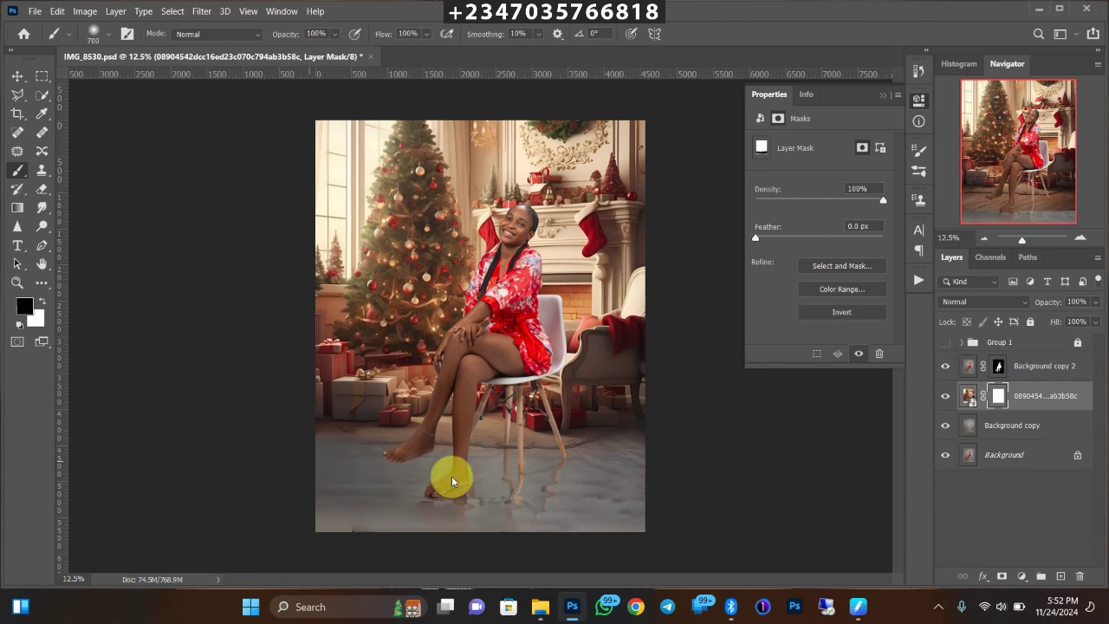
{"action": "left_click_drag", "start_coordinate": [578, 502], "coordinate": [563, 514]}
{"action": "key", "text": "ctrl+minus"}
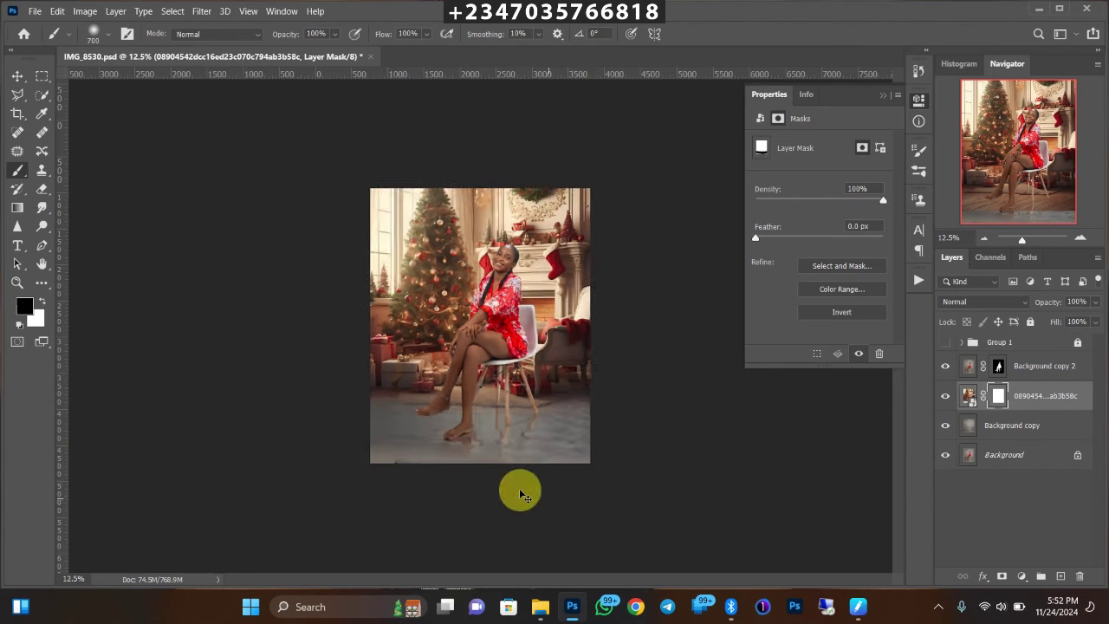
{"action": "key", "text": "ctrl+minus"}
{"action": "key", "text": "ctrl+plus"}
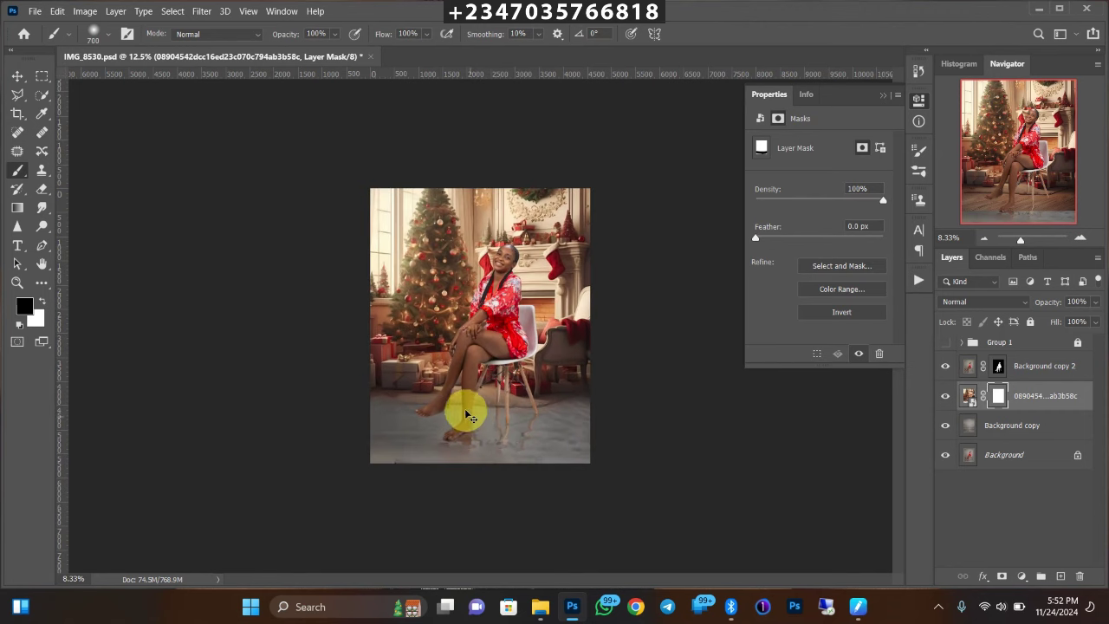
{"action": "key", "text": "ctrl+plus"}
{"action": "key", "text": "ctrl+minus"}
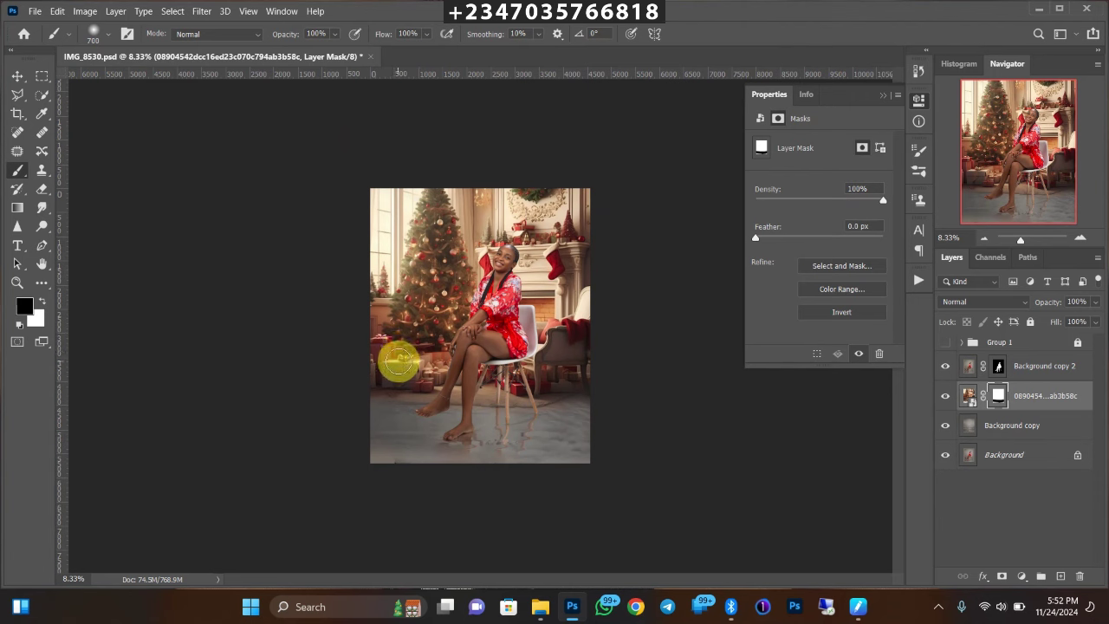
Delete the first room layer and place a different Christmas room image from Documents
{"action": "key", "text": "Delete"}
{"action": "mouse_move", "coordinate": [467, 530]}
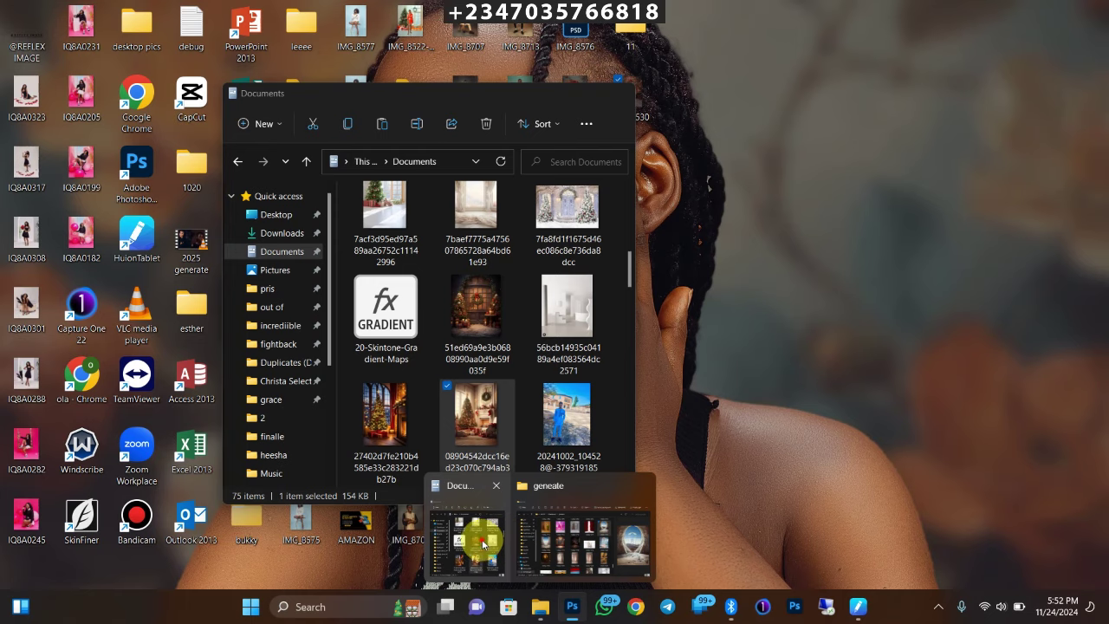
{"action": "left_click", "coordinate": [482, 543]}
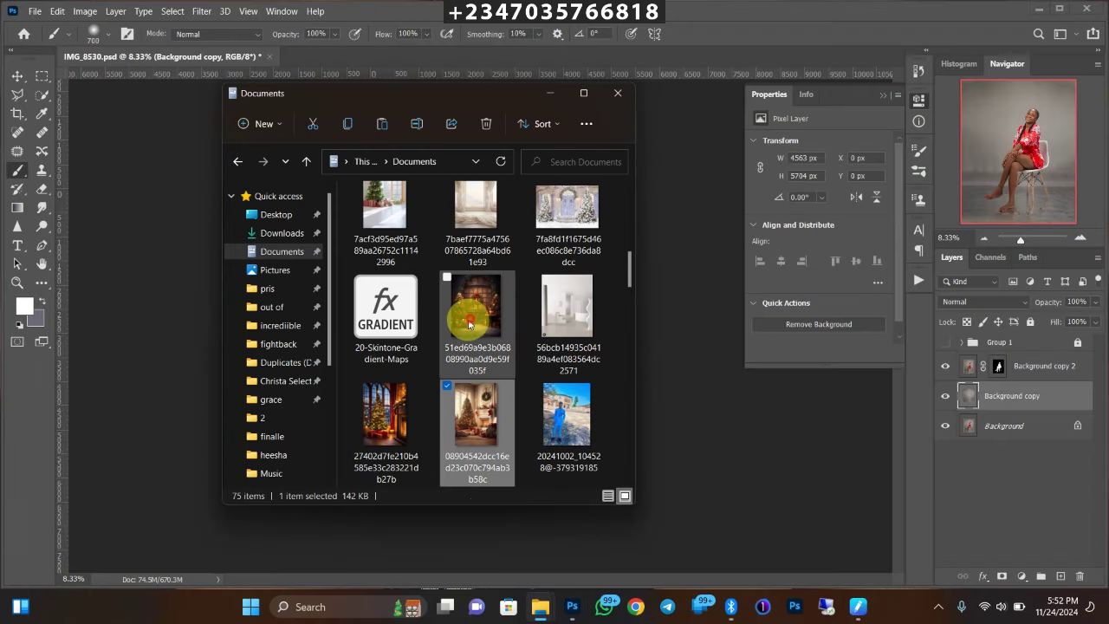
{"action": "left_click", "coordinate": [466, 324]}
{"action": "left_click_drag", "start_coordinate": [477, 317], "coordinate": [185, 341]}
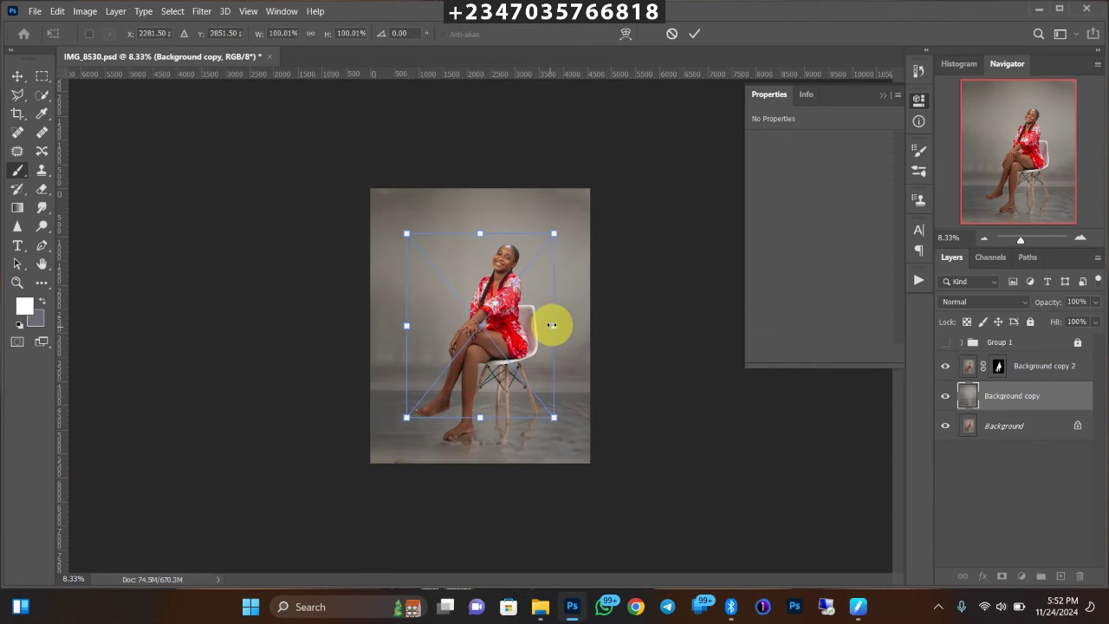
Scale and position the new room image to fill the canvas, then add a blank layer mask
{"action": "left_click_drag", "start_coordinate": [552, 325], "coordinate": [676, 323]}
{"action": "left_click_drag", "start_coordinate": [564, 329], "coordinate": [498, 287]}
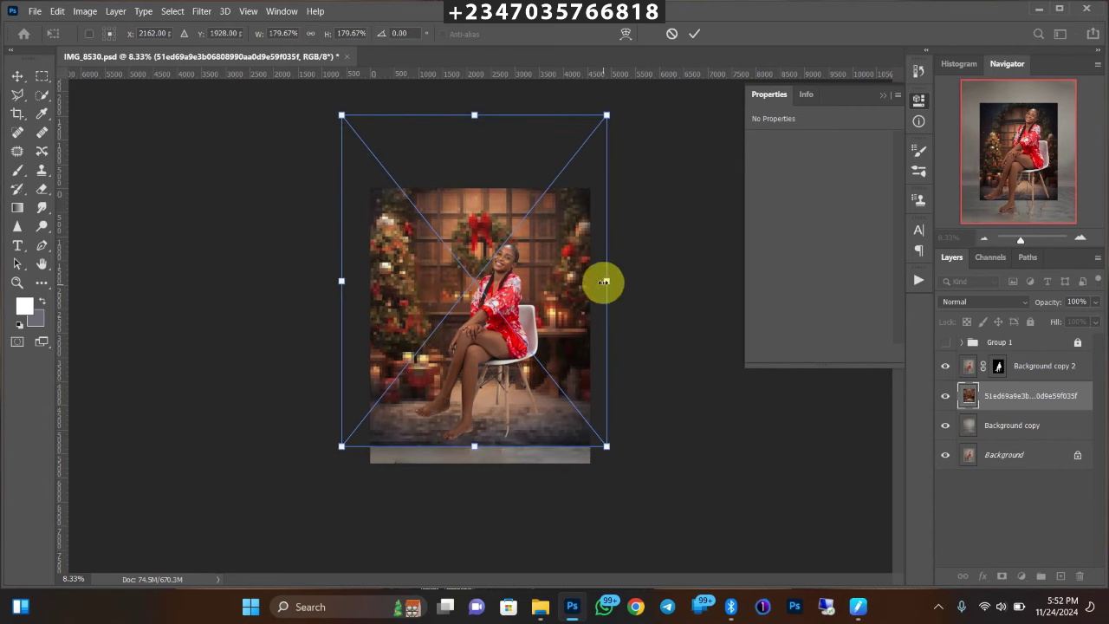
{"action": "left_click_drag", "start_coordinate": [604, 281], "coordinate": [597, 280]}
{"action": "left_click_drag", "start_coordinate": [471, 310], "coordinate": [485, 300]}
{"action": "key", "text": "Return"}
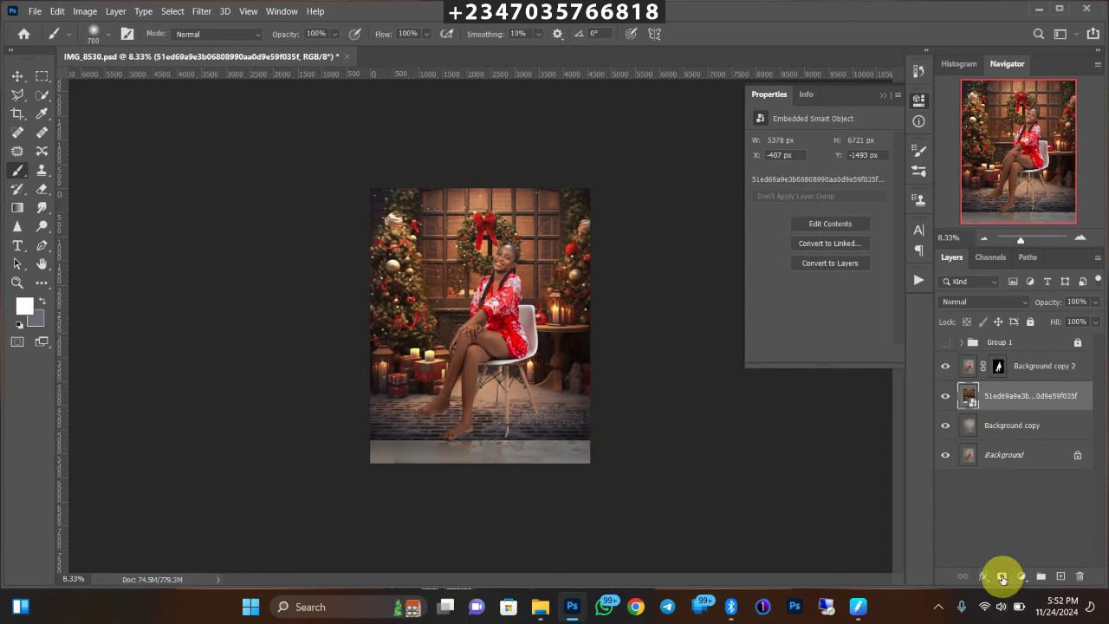
{"action": "left_click", "coordinate": [1003, 578]}
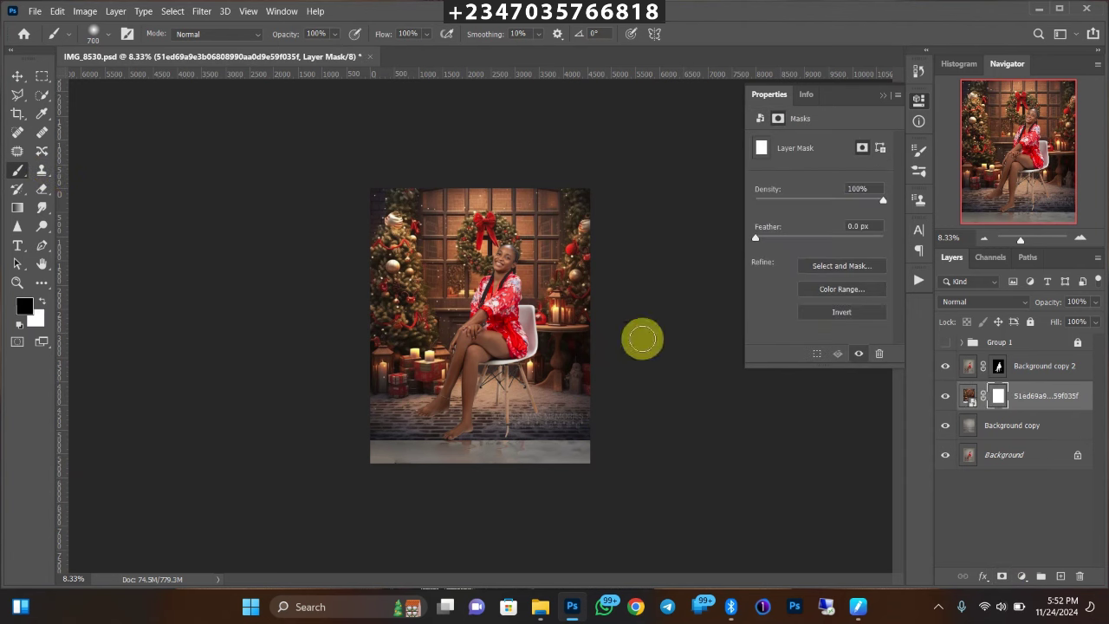
Paint out the brick floor with a larger brush, then transform the mask to shift it down-right
{"action": "key", "text": "bracketright"}
{"action": "key", "text": "bracketright"}
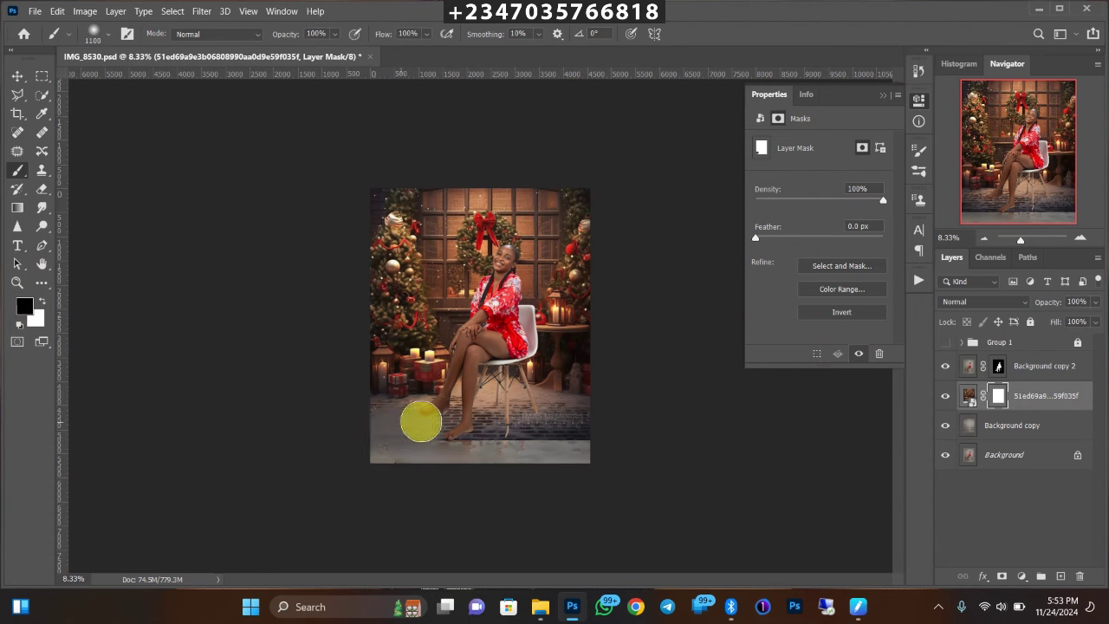
{"action": "mouse_move", "coordinate": [426, 421]}
{"action": "left_mouse_down"}
{"action": "mouse_move", "coordinate": [411, 432]}
{"action": "mouse_move", "coordinate": [479, 426]}
{"action": "mouse_move", "coordinate": [404, 438]}
{"action": "mouse_move", "coordinate": [486, 414]}
{"action": "mouse_move", "coordinate": [580, 438]}
{"action": "mouse_move", "coordinate": [533, 414]}
{"action": "mouse_move", "coordinate": [485, 399]}
{"action": "mouse_move", "coordinate": [433, 430]}
{"action": "mouse_move", "coordinate": [572, 448]}
{"action": "mouse_move", "coordinate": [544, 454]}
{"action": "mouse_move", "coordinate": [546, 476]}
{"action": "left_mouse_up"}
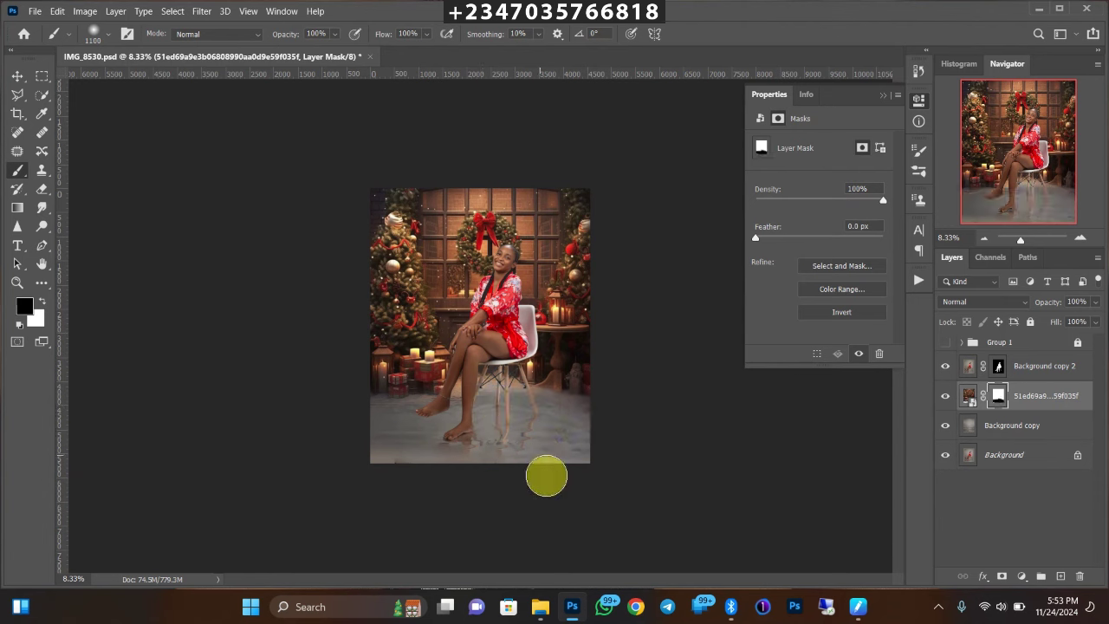
{"action": "left_click", "coordinate": [17, 76]}
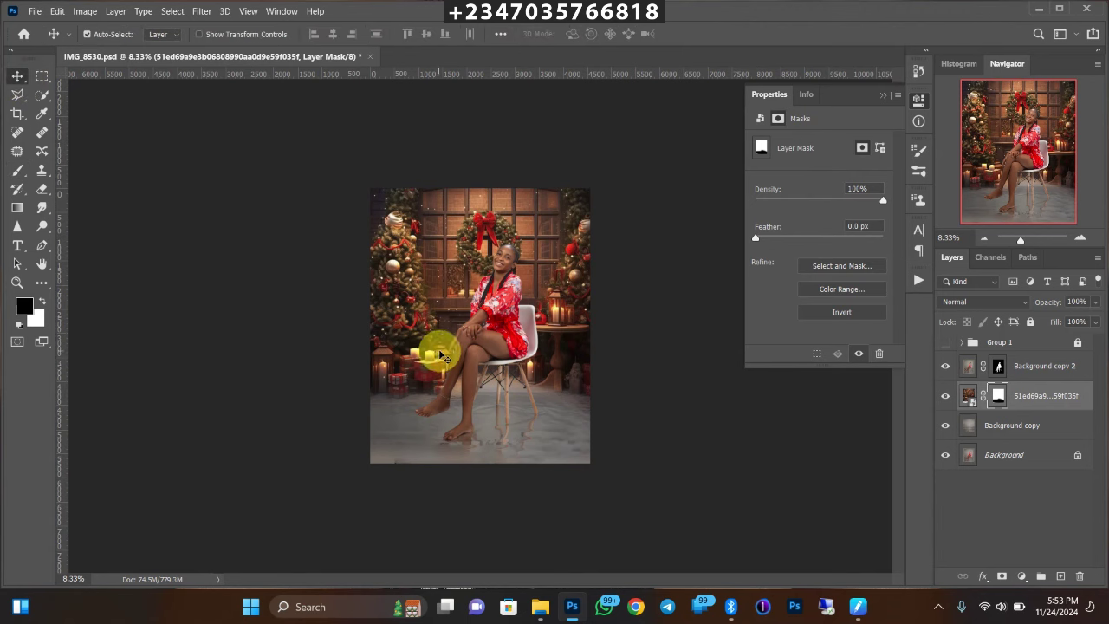
{"action": "key", "text": "ctrl+t"}
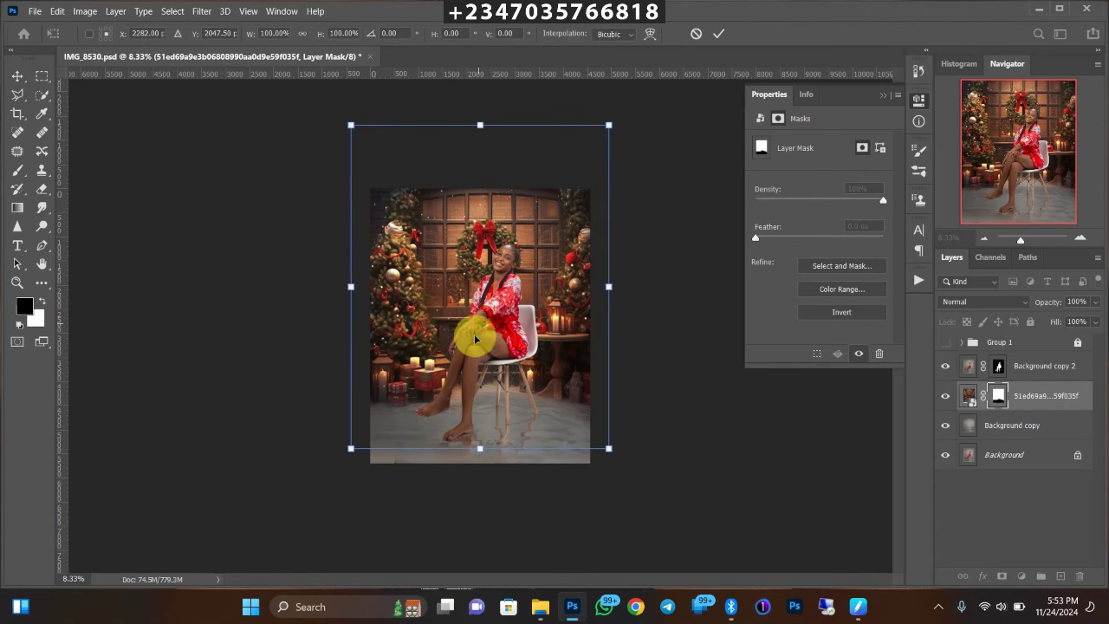
{"action": "left_click_drag", "start_coordinate": [468, 319], "coordinate": [543, 436]}
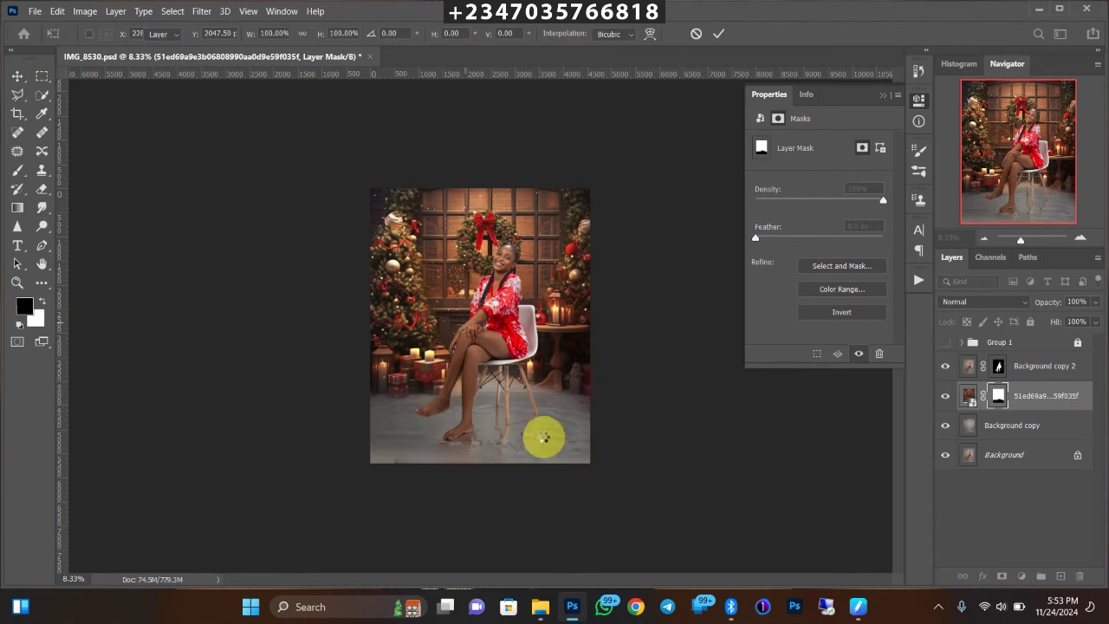
{"action": "key", "text": "Return"}
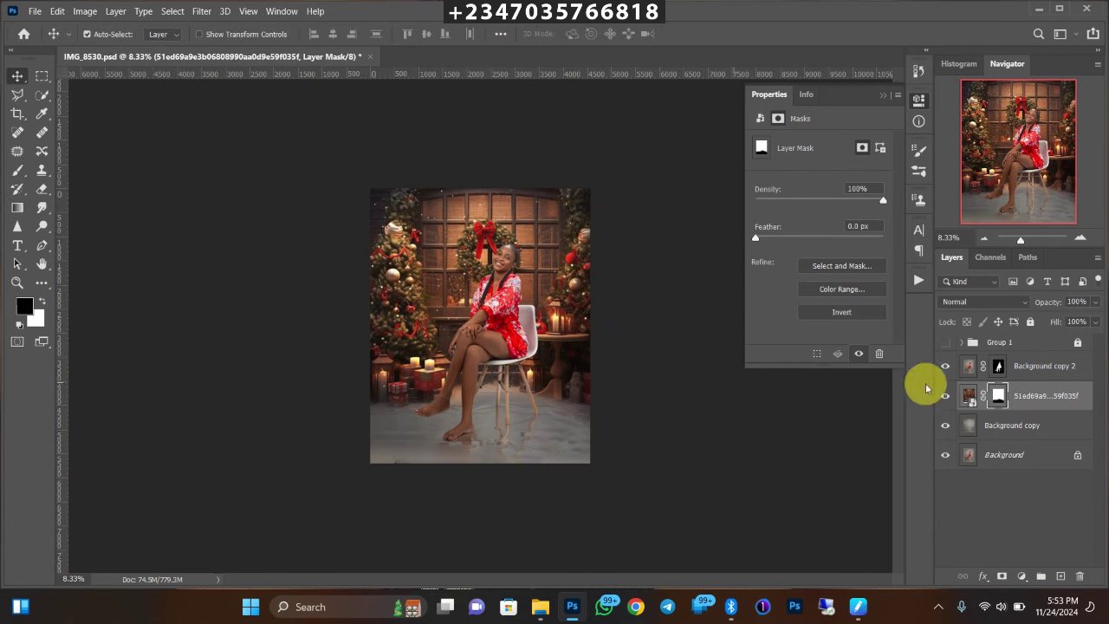
Apply a Gaussian Blur smart filter to the Christmas room image rather than its mask
{"action": "left_click", "coordinate": [968, 399]}
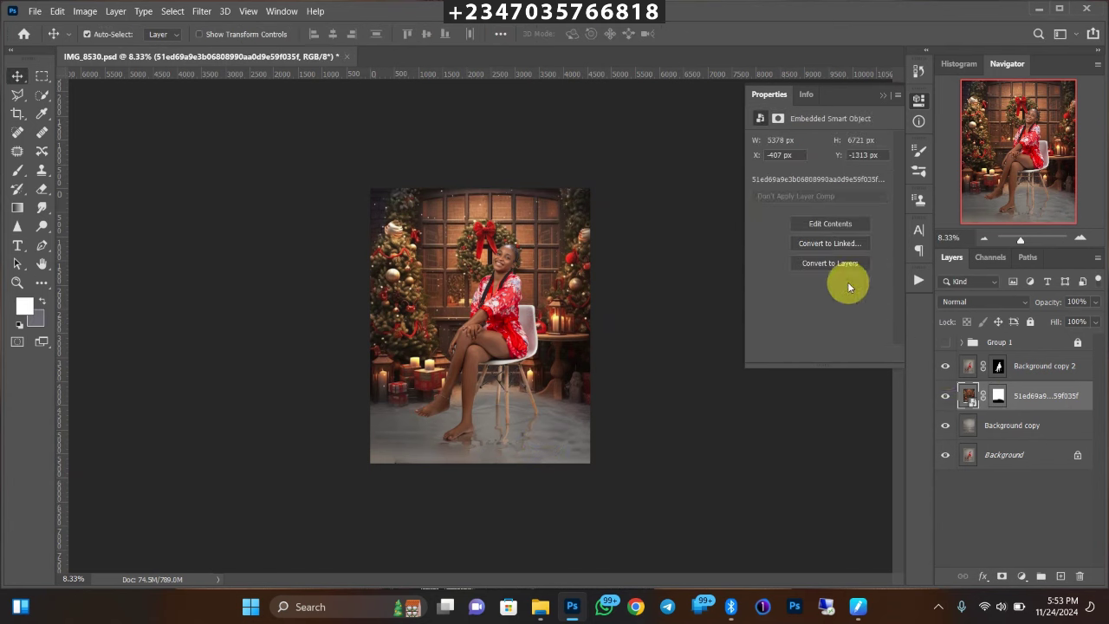
{"action": "left_click", "coordinate": [201, 11]}
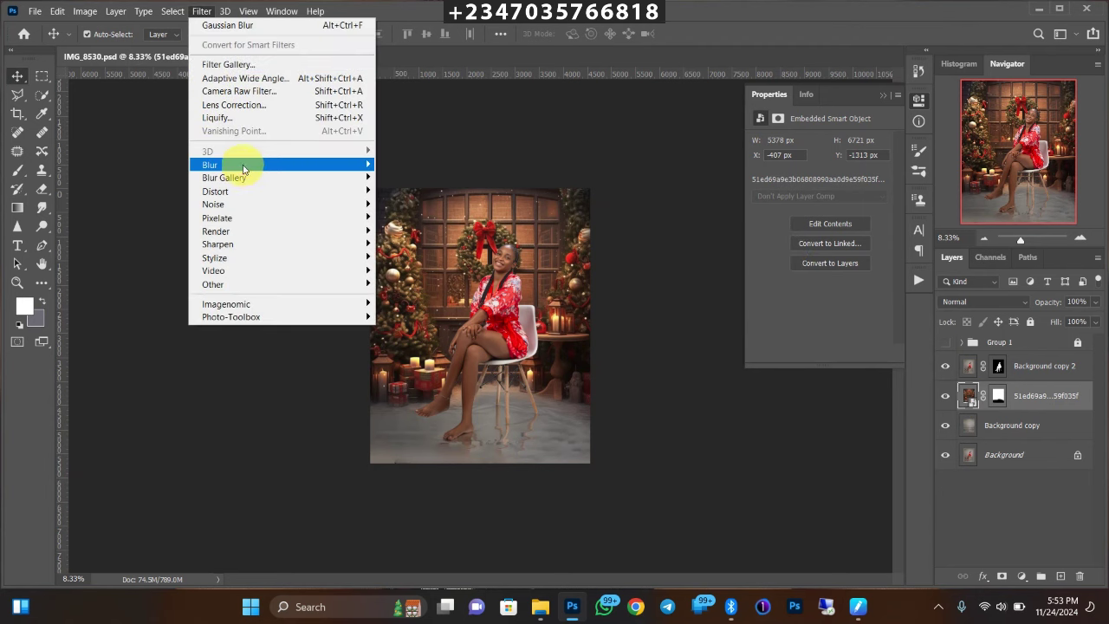
{"action": "mouse_move", "coordinate": [210, 165]}
{"action": "left_click", "coordinate": [414, 217]}
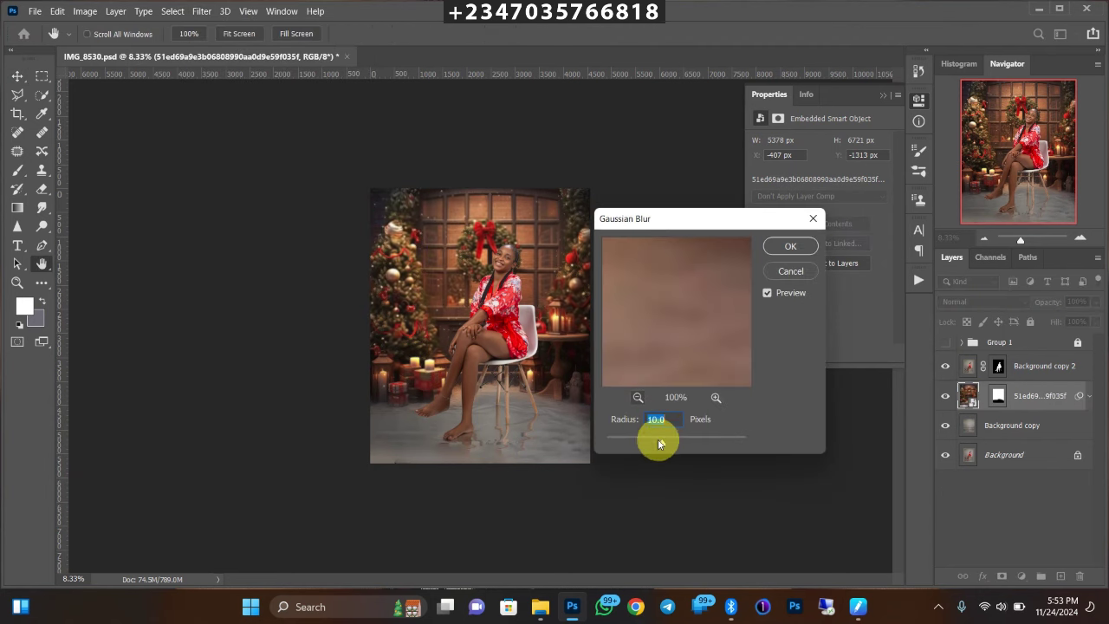
{"action": "key", "text": "Return"}
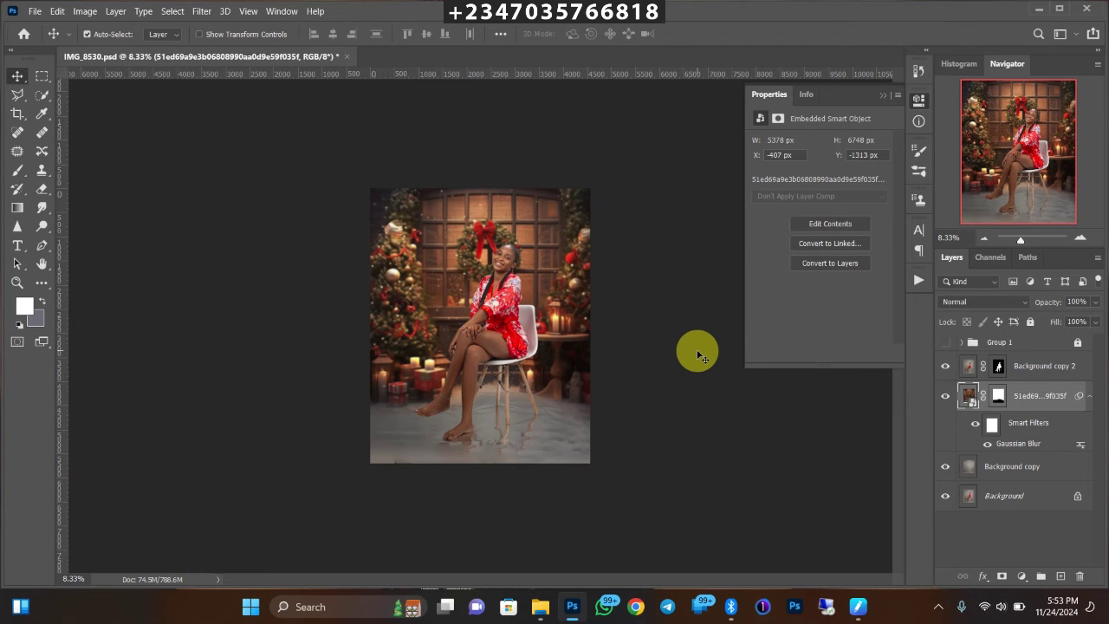
Select Background copy 2 and place the 'reflex christmas (9)' snow image from Downloads
{"action": "left_click", "coordinate": [1025, 368]}
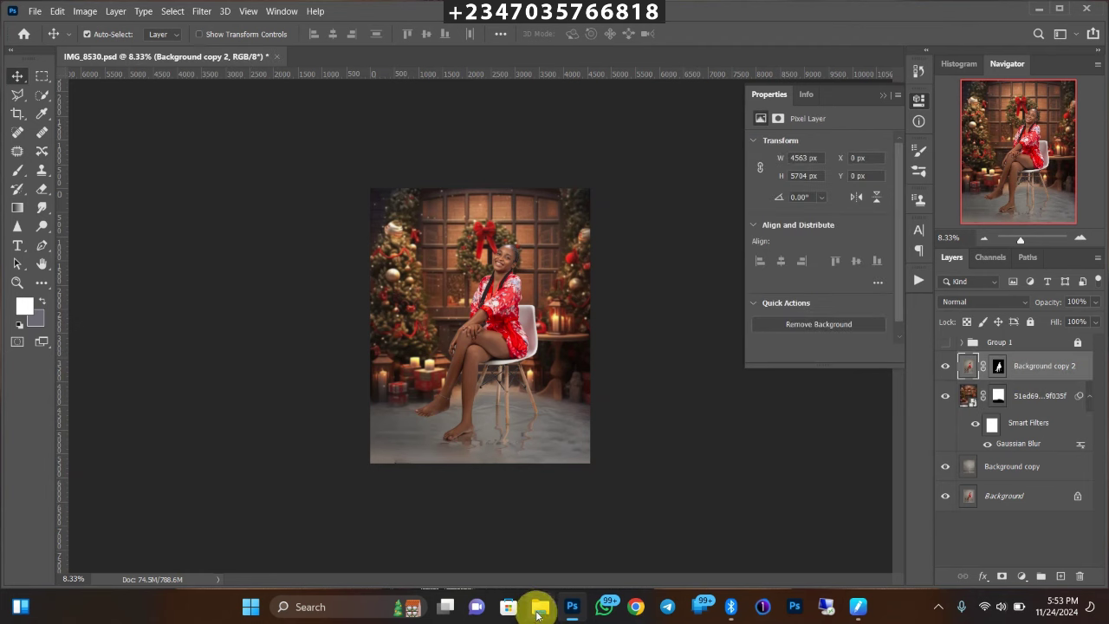
{"action": "mouse_move", "coordinate": [540, 606]}
{"action": "left_click", "coordinate": [486, 525]}
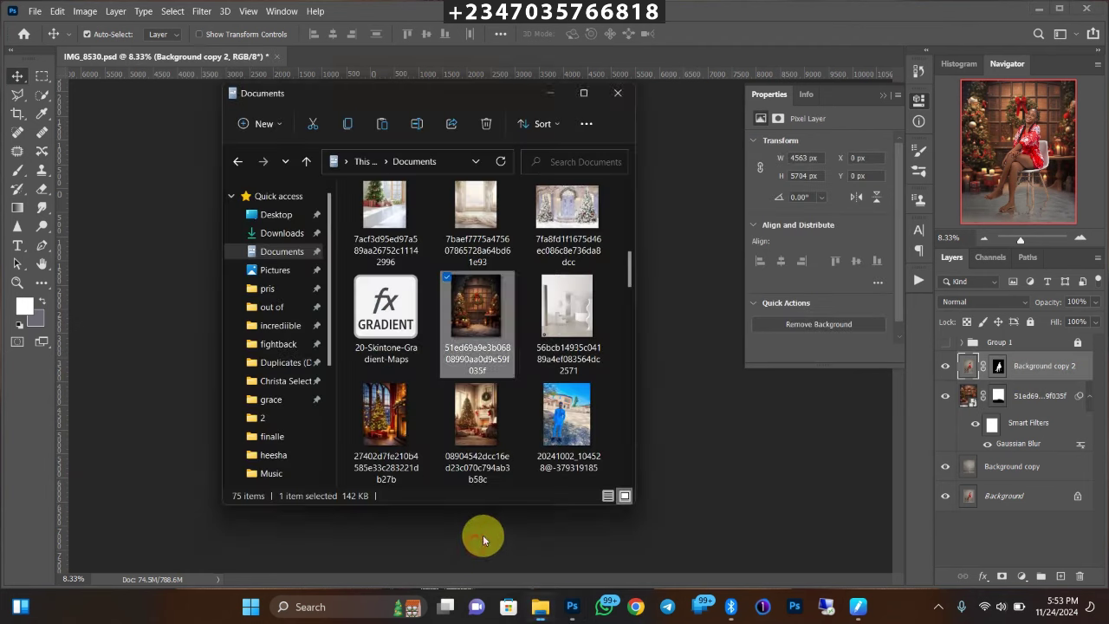
{"action": "mouse_move", "coordinate": [629, 274]}
{"action": "left_mouse_down"}
{"action": "mouse_move", "coordinate": [633, 354]}
{"action": "mouse_move", "coordinate": [629, 222]}
{"action": "left_mouse_up"}
{"action": "left_click", "coordinate": [284, 233]}
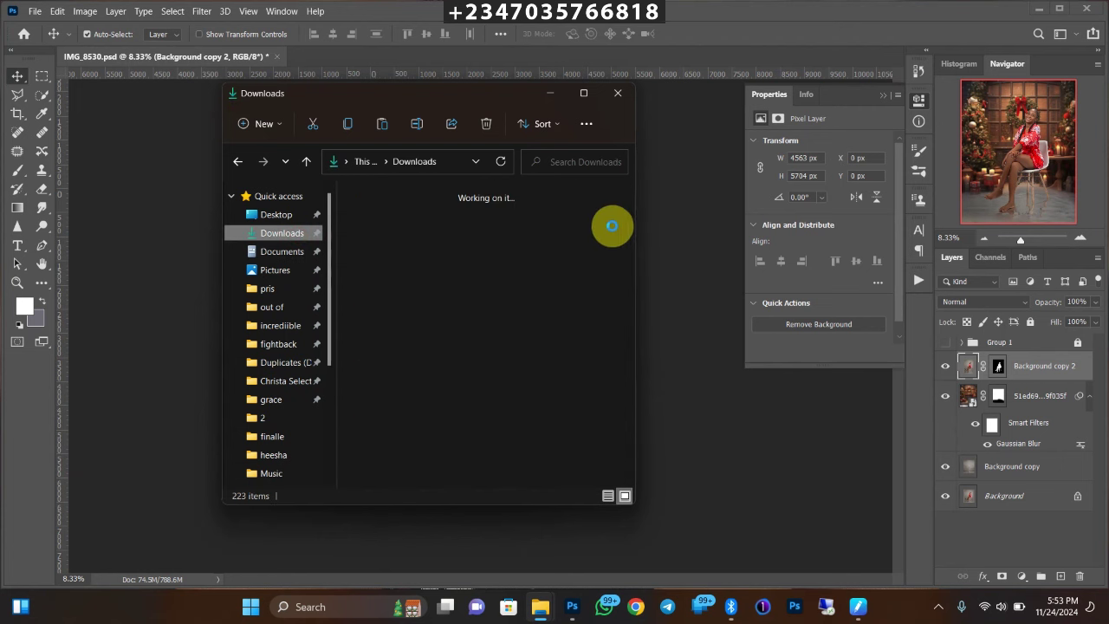
{"action": "left_click_drag", "start_coordinate": [628, 203], "coordinate": [631, 252]}
{"action": "left_click_drag", "start_coordinate": [485, 324], "coordinate": [622, 388]}
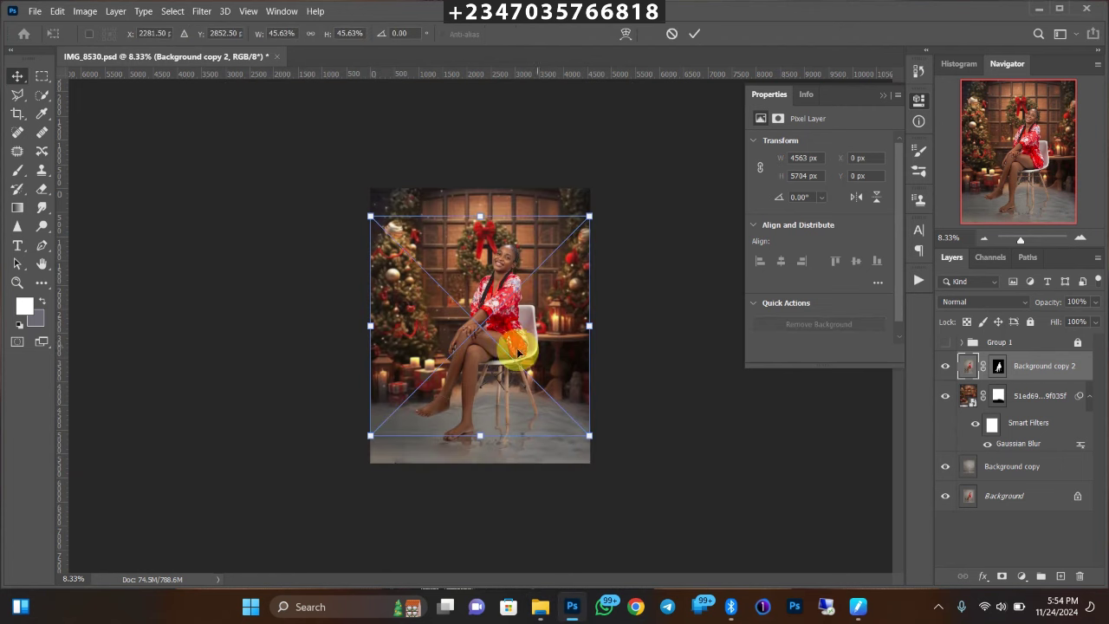
Stretch the snow overlay to cover the whole canvas and lower its opacity
{"action": "left_click_drag", "start_coordinate": [478, 438], "coordinate": [479, 462]}
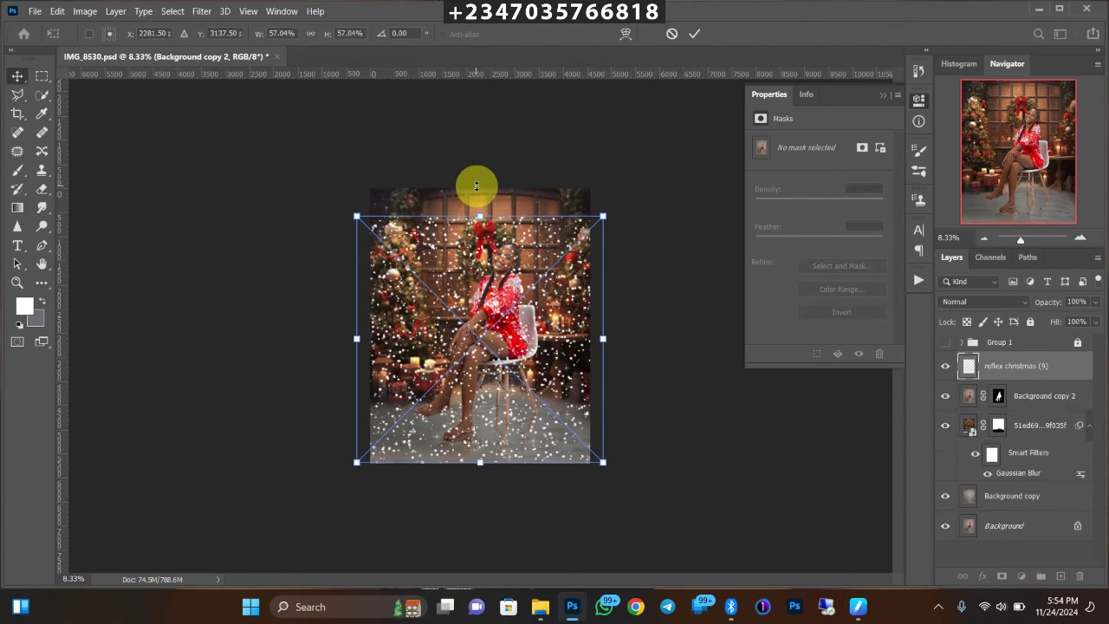
{"action": "left_click_drag", "start_coordinate": [476, 186], "coordinate": [479, 188]}
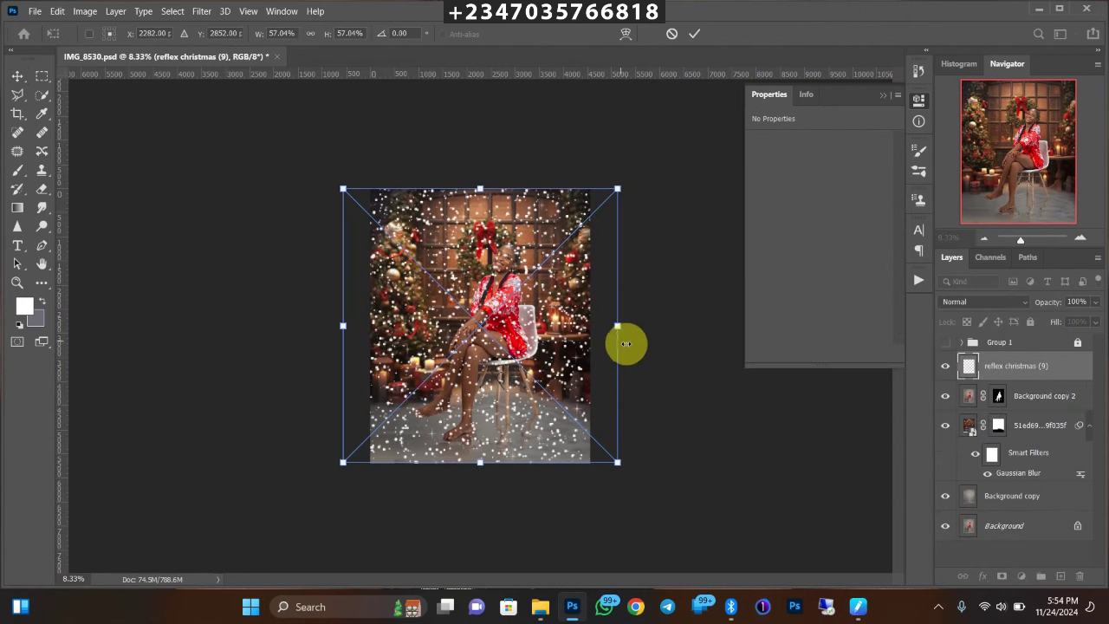
{"action": "key", "text": "Return"}
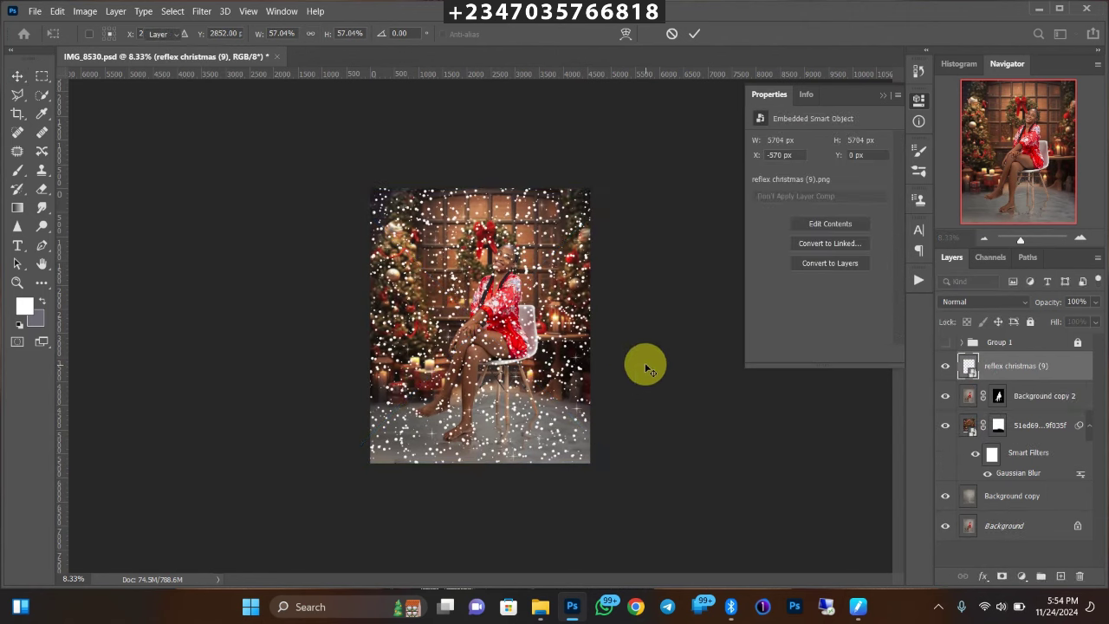
{"action": "left_click_drag", "start_coordinate": [1095, 302], "coordinate": [1057, 321]}
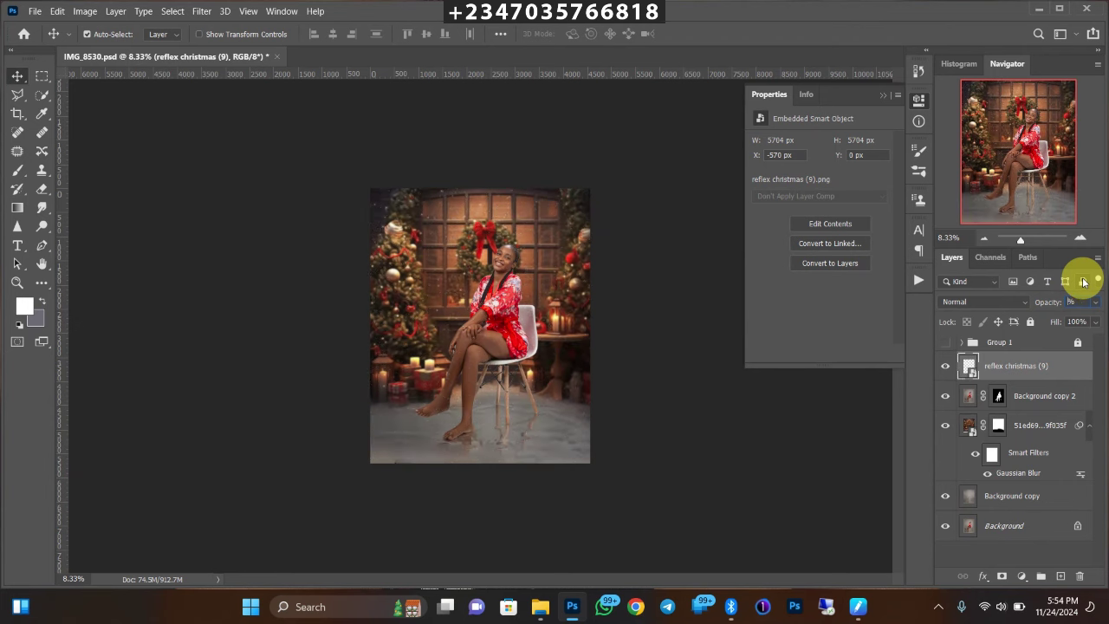
{"action": "type", "text": "30"}
Add a layer mask to the snow overlay layer and switch to the Brush tool to paint it
{"action": "key", "text": "ctrl+plus"}
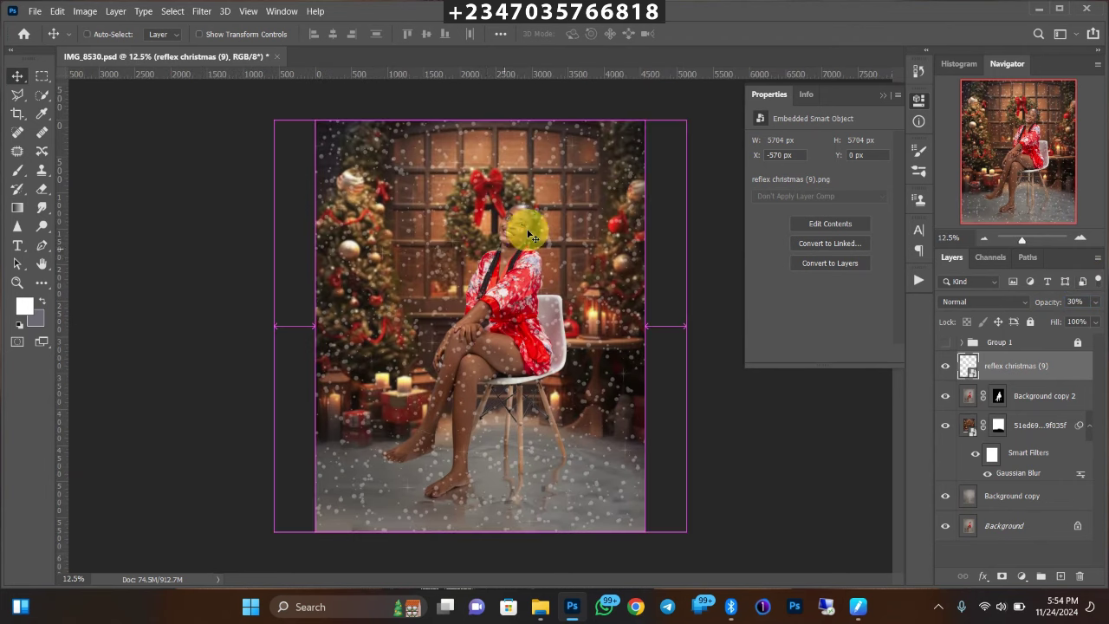
{"action": "left_click", "coordinate": [1003, 576]}
{"action": "key", "text": "b"}
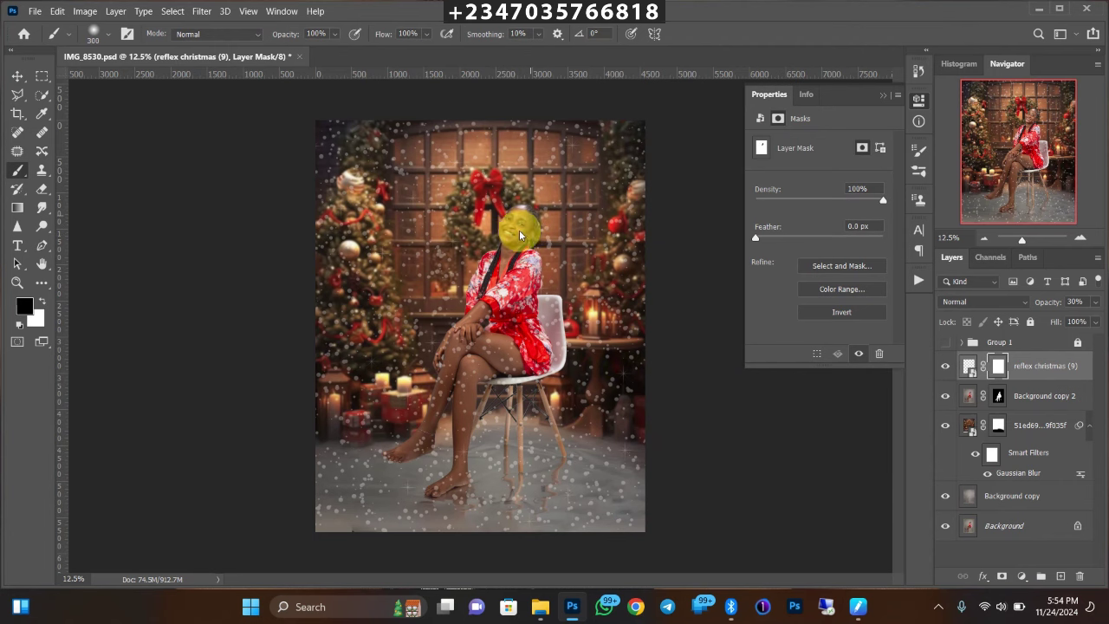
{"action": "key", "text": "ctrl+minus"}
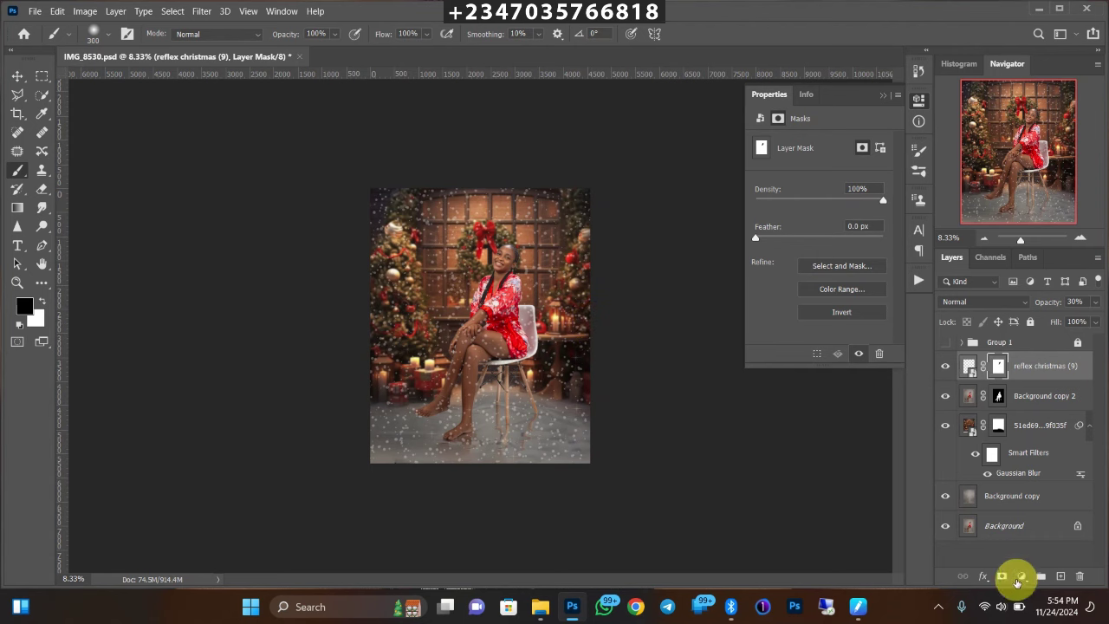
Add a Color Lookup adjustment layer using the NATURAL COLOR.CUBE 3DLUT file
{"action": "left_click", "coordinate": [1020, 578]}
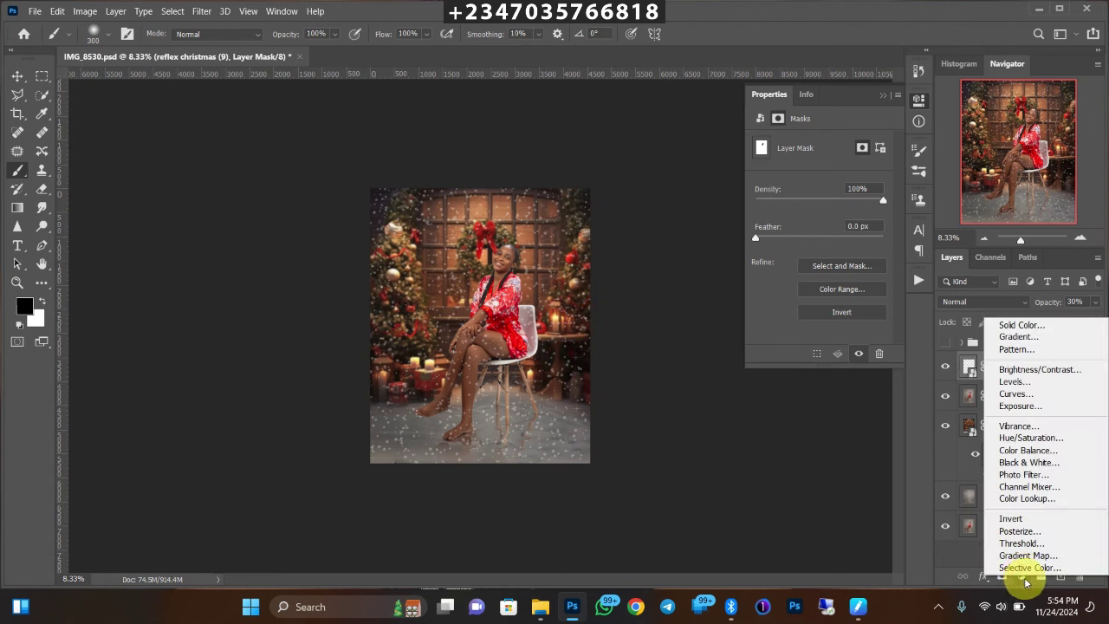
{"action": "left_click", "coordinate": [1027, 498]}
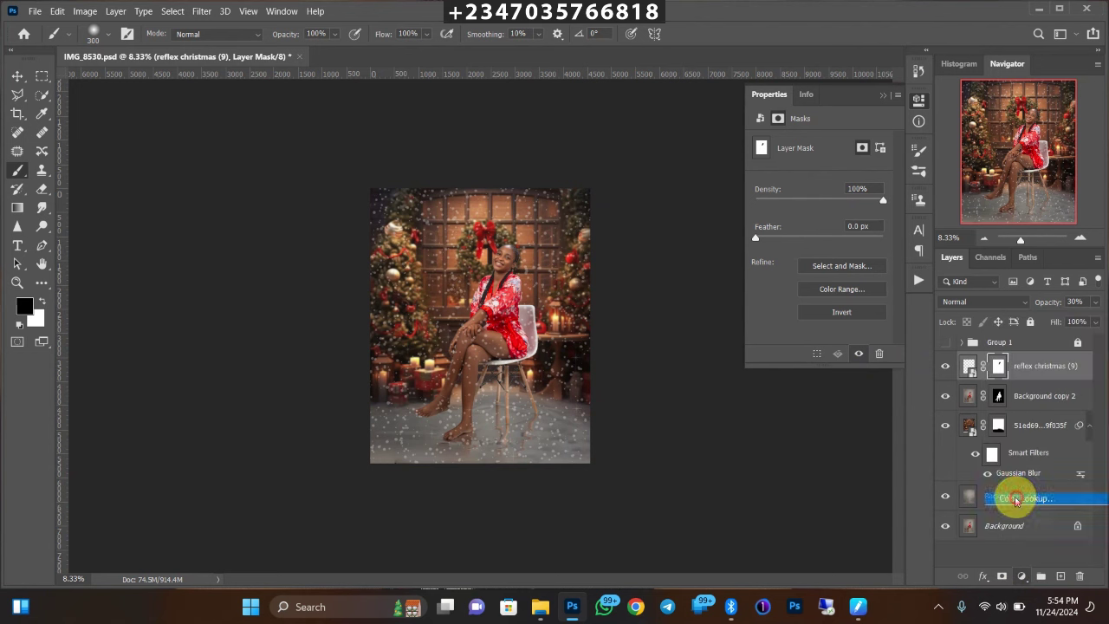
{"action": "left_click", "coordinate": [854, 144]}
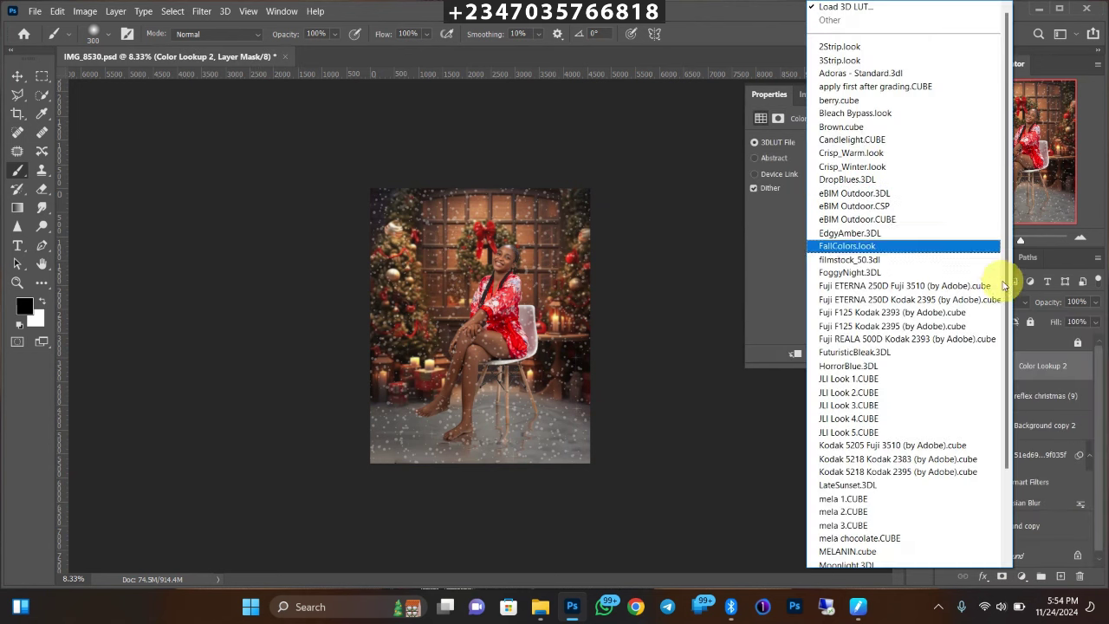
{"action": "scroll", "coordinate": [1007, 446], "scroll_direction": "down", "scroll_amount": 3}
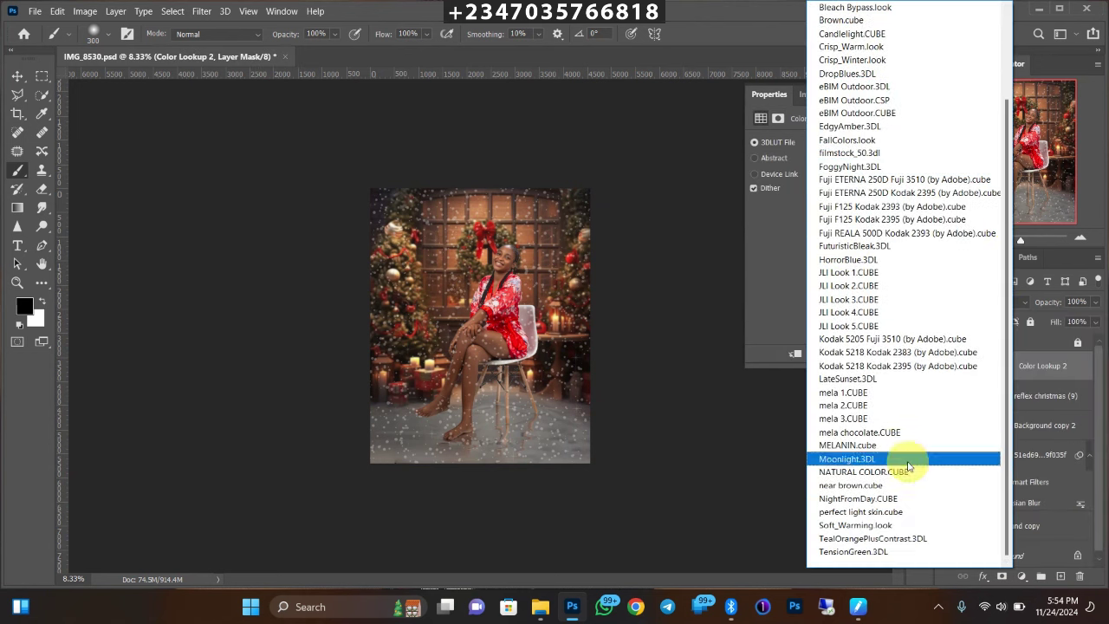
{"action": "left_click", "coordinate": [861, 472]}
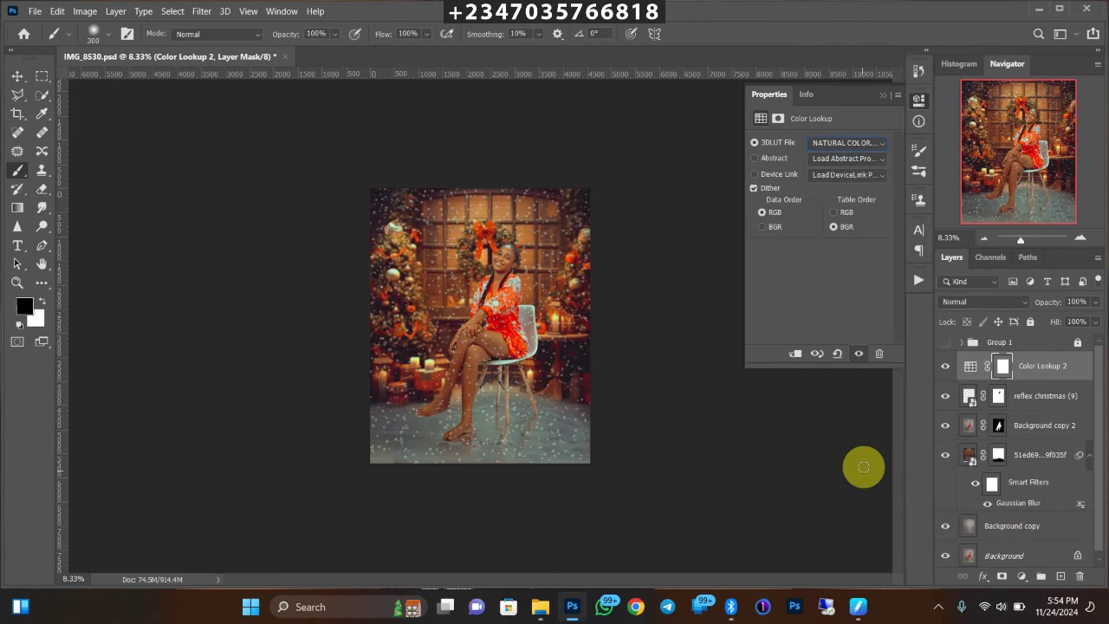
{"action": "key", "text": "ctrl+plus"}
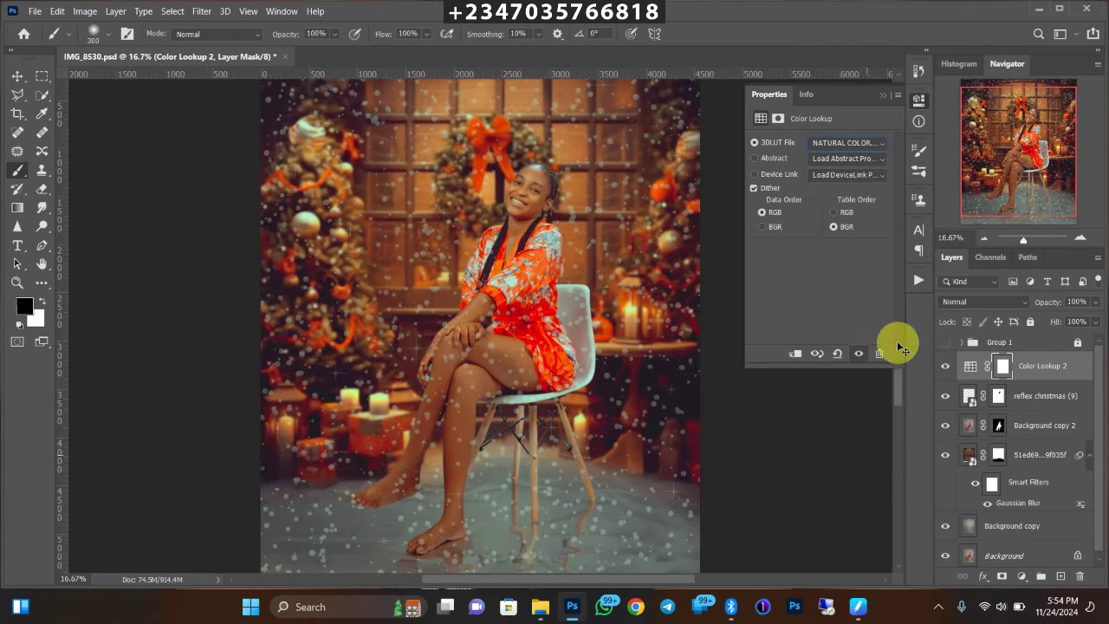
Lower the Color Lookup layer's opacity to 45% and review the whole photo
{"action": "left_click", "coordinate": [1077, 301]}
{"action": "type", "text": "45"}
{"action": "key", "text": "Return"}
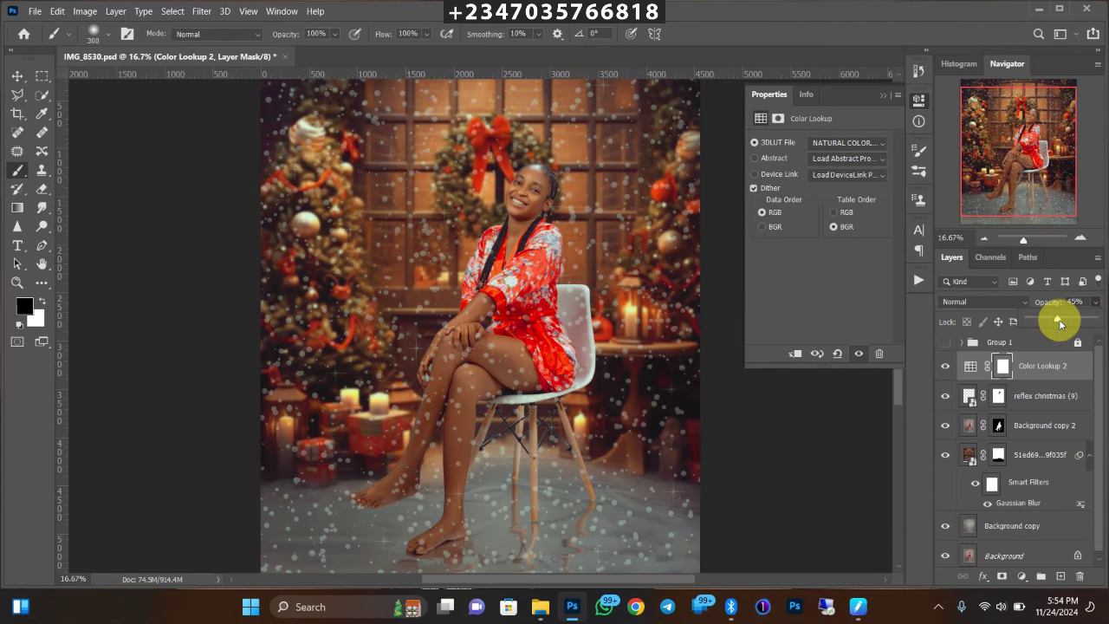
{"action": "key", "text": "ctrl+minus"}
{"action": "key", "text": "ctrl+minus"}
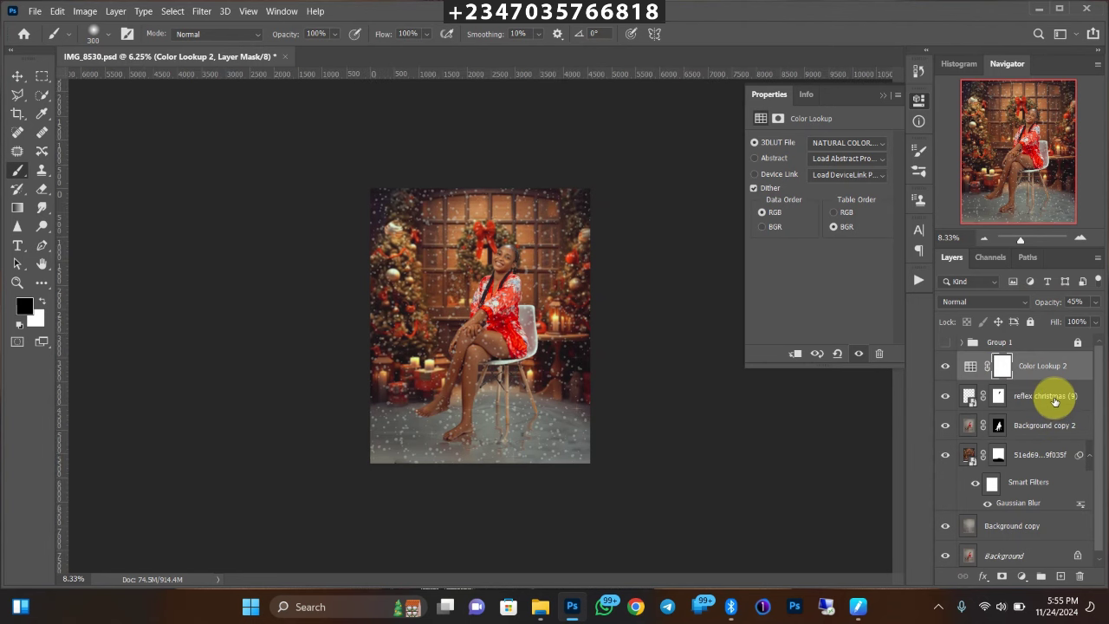
{"action": "key", "text": "ctrl+plus"}
{"action": "key", "text": "ctrl+minus"}
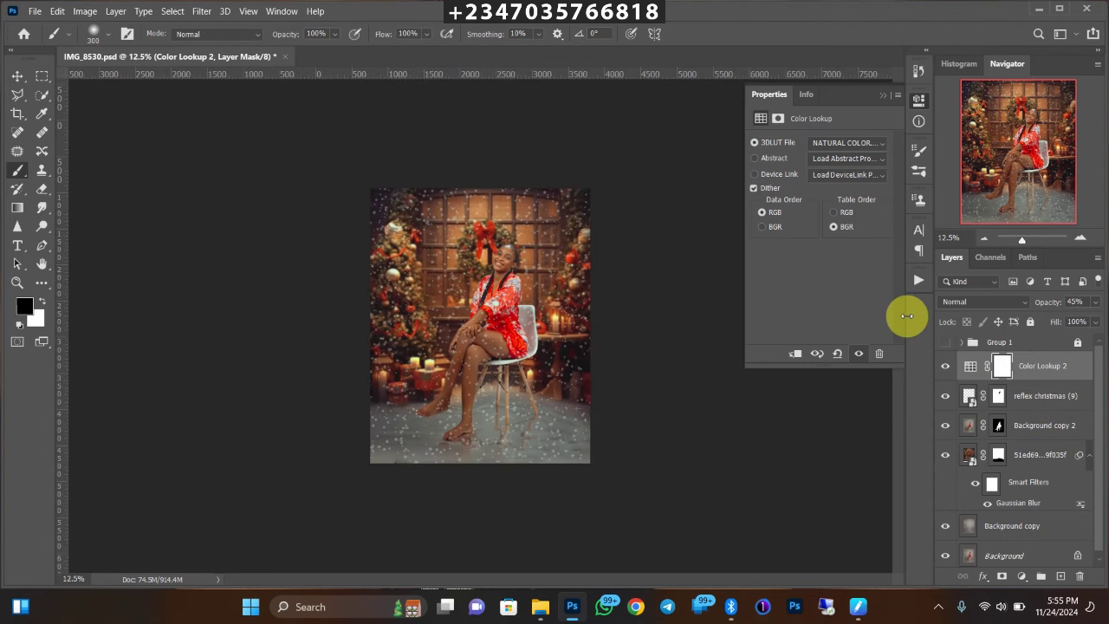
{"action": "key", "text": "ctrl+minus"}
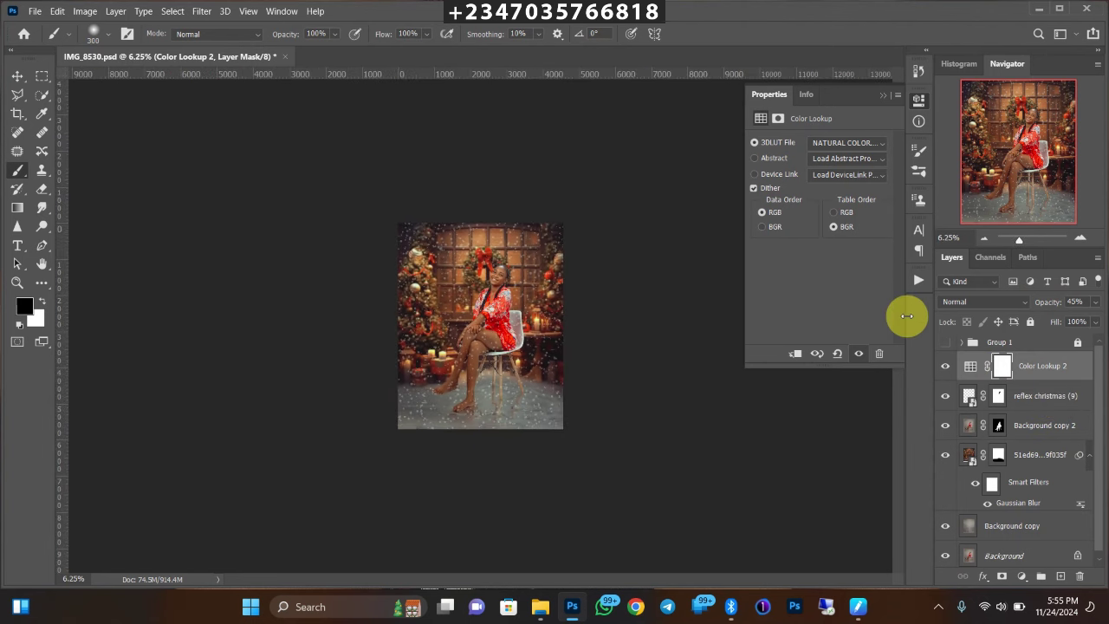
{"action": "key", "text": "ctrl+plus"}
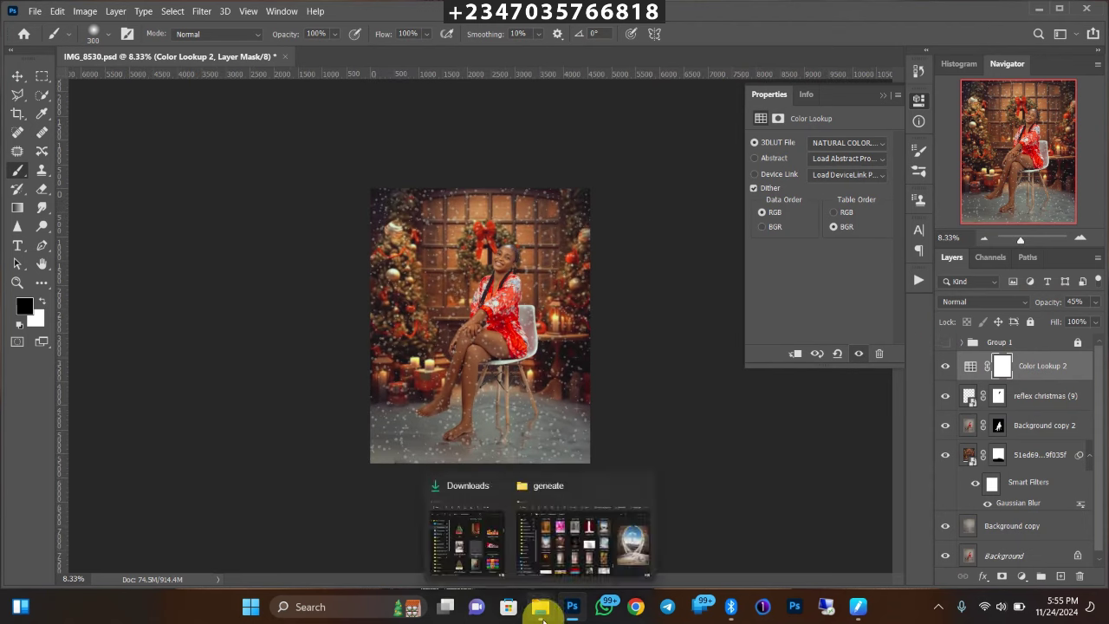
{"action": "left_click", "coordinate": [483, 542]}
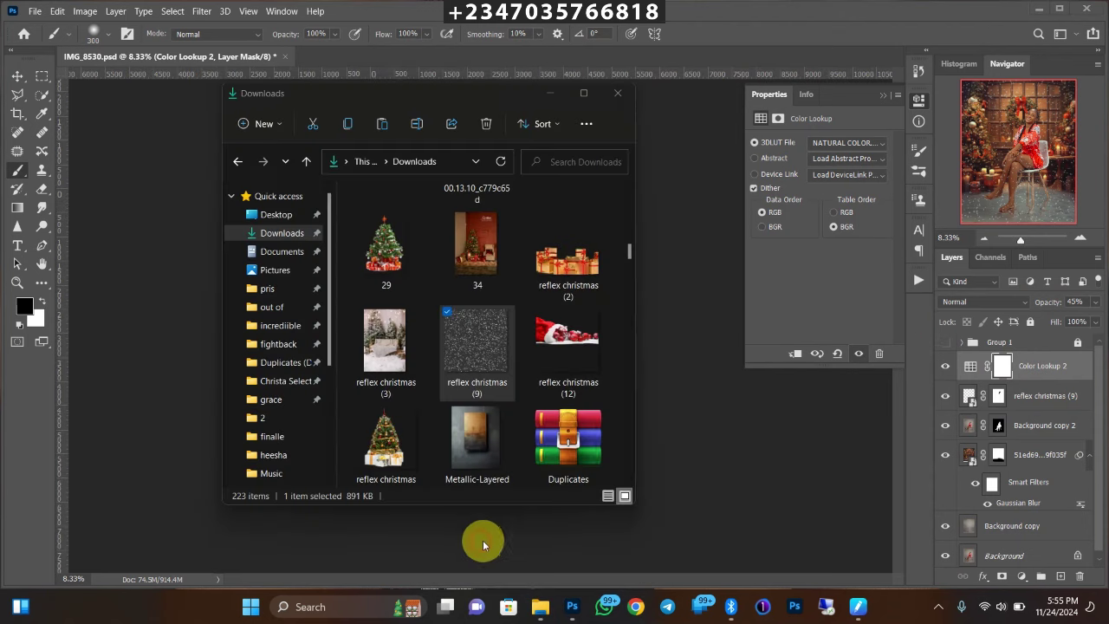
{"action": "left_click", "coordinate": [391, 253]}
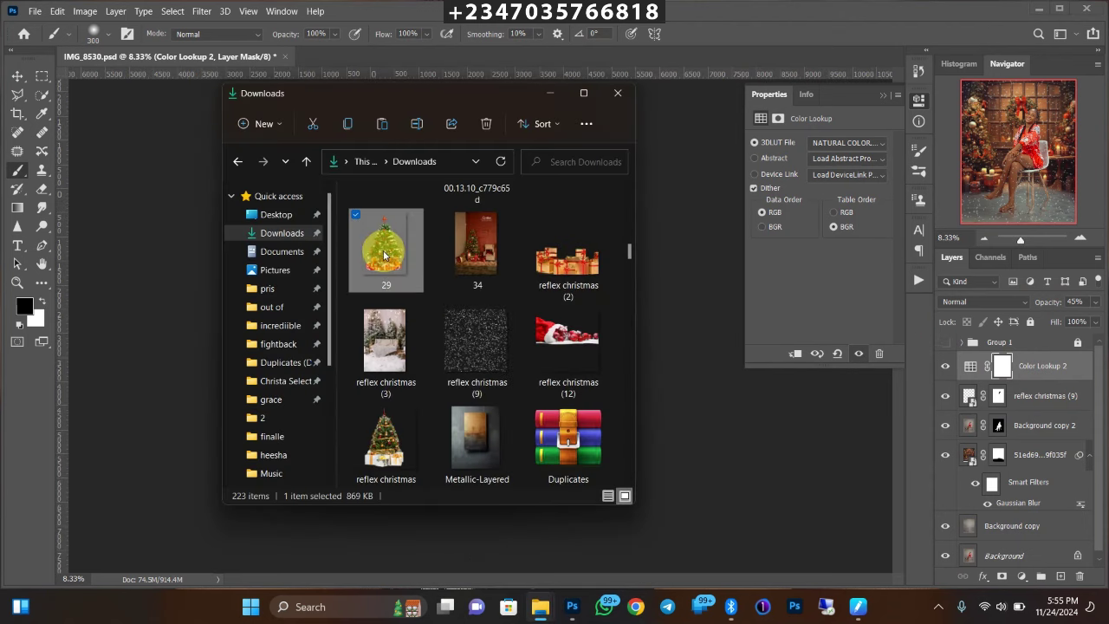
{"action": "left_click", "coordinate": [568, 260]}
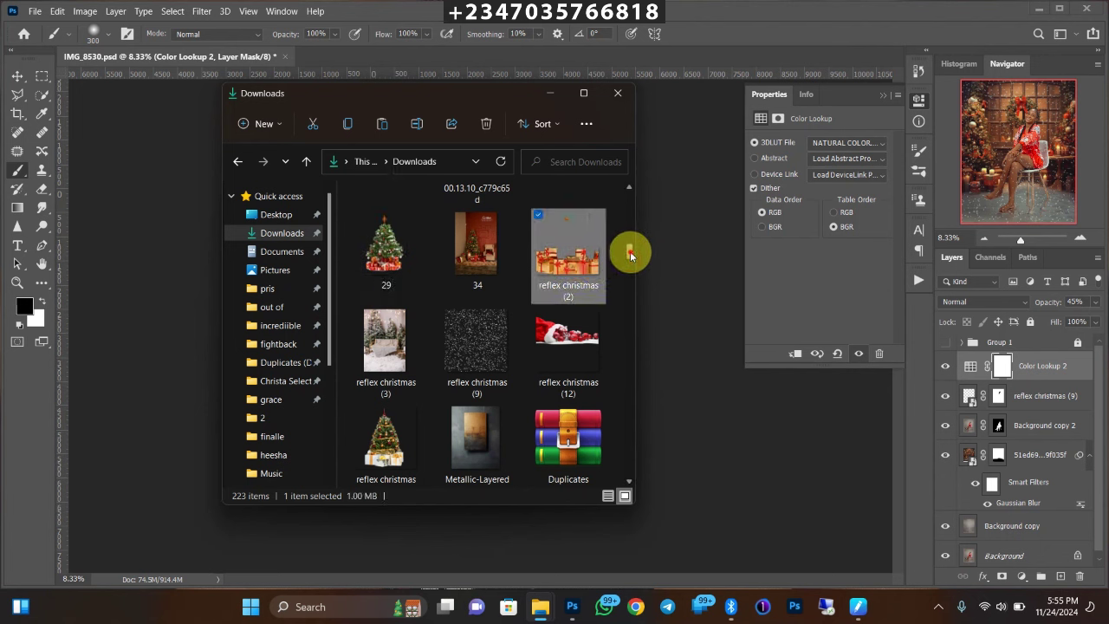
{"action": "scroll", "coordinate": [631, 248], "scroll_direction": "up", "scroll_amount": 3}
{"action": "mouse_move", "coordinate": [631, 248]}
{"action": "left_mouse_down"}
{"action": "mouse_move", "coordinate": [623, 286]}
{"action": "mouse_move", "coordinate": [630, 247]}
{"action": "left_mouse_up"}
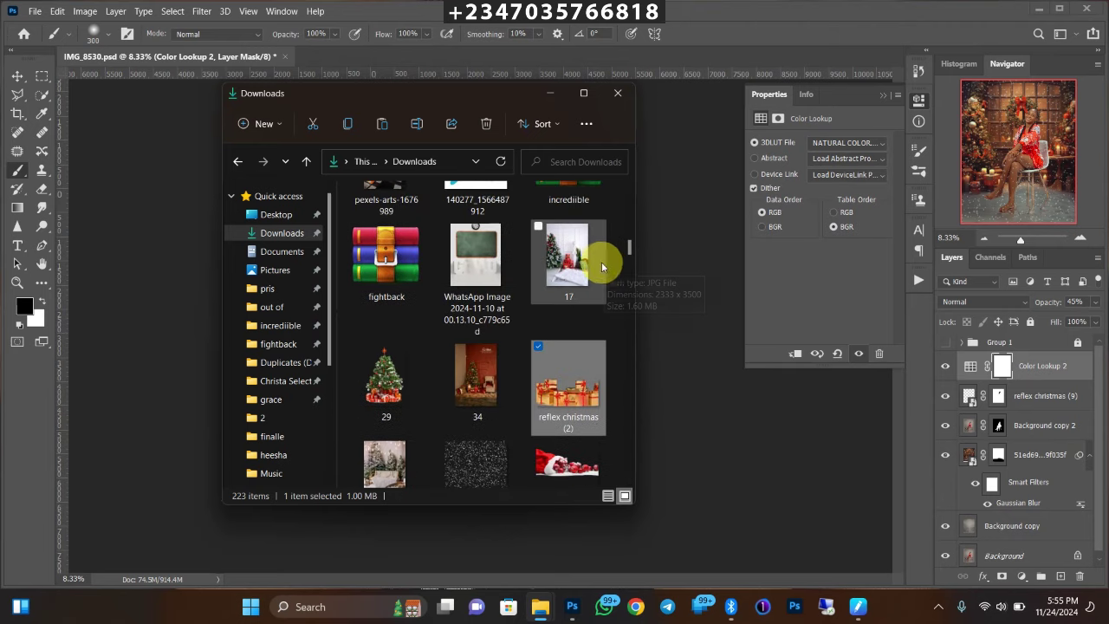
{"action": "left_click", "coordinate": [566, 94]}
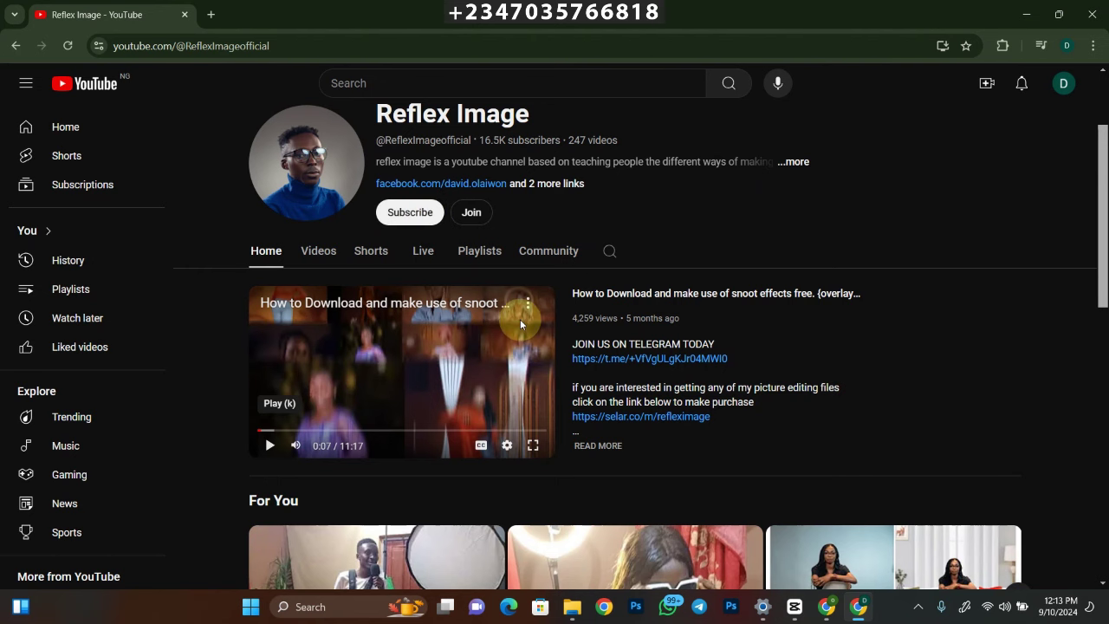
Subscribe to Reflex Image from its channel page and open the bell notifications panel
{"action": "scroll", "coordinate": [520, 321], "scroll_direction": "down", "scroll_amount": 4}
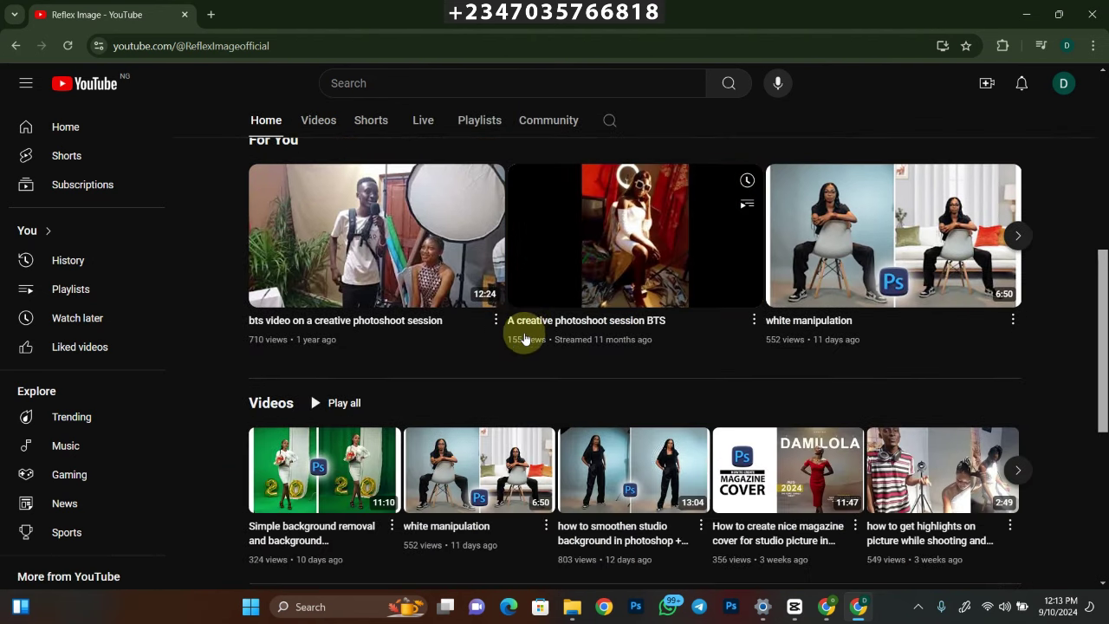
{"action": "scroll", "coordinate": [572, 364], "scroll_direction": "up", "scroll_amount": 1}
{"action": "scroll", "coordinate": [662, 208], "scroll_direction": "up", "scroll_amount": 4}
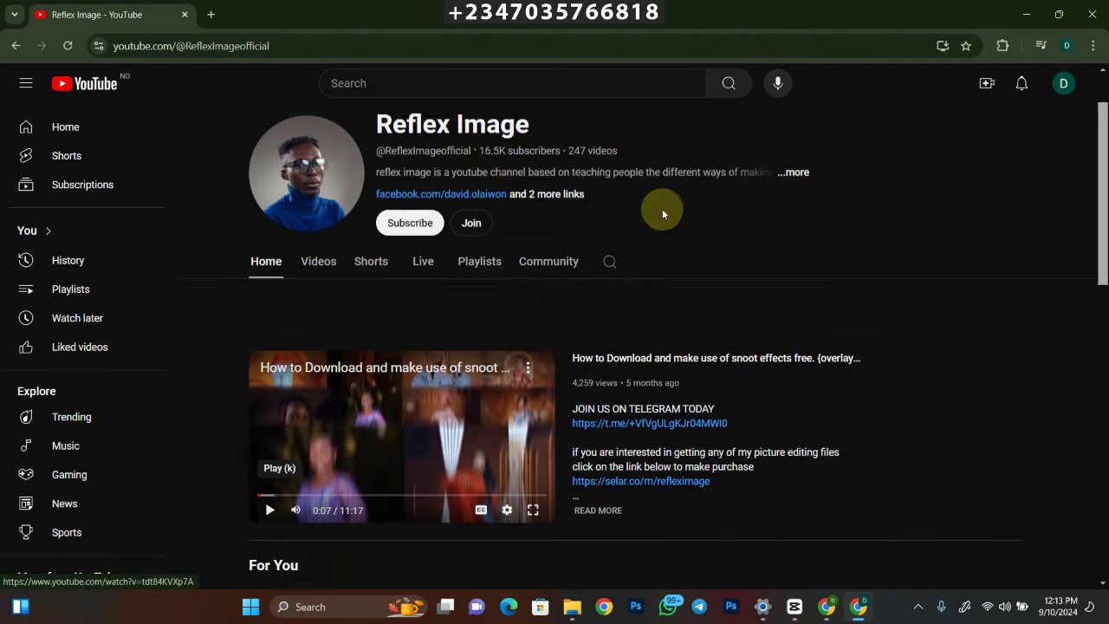
{"action": "left_click", "coordinate": [398, 286]}
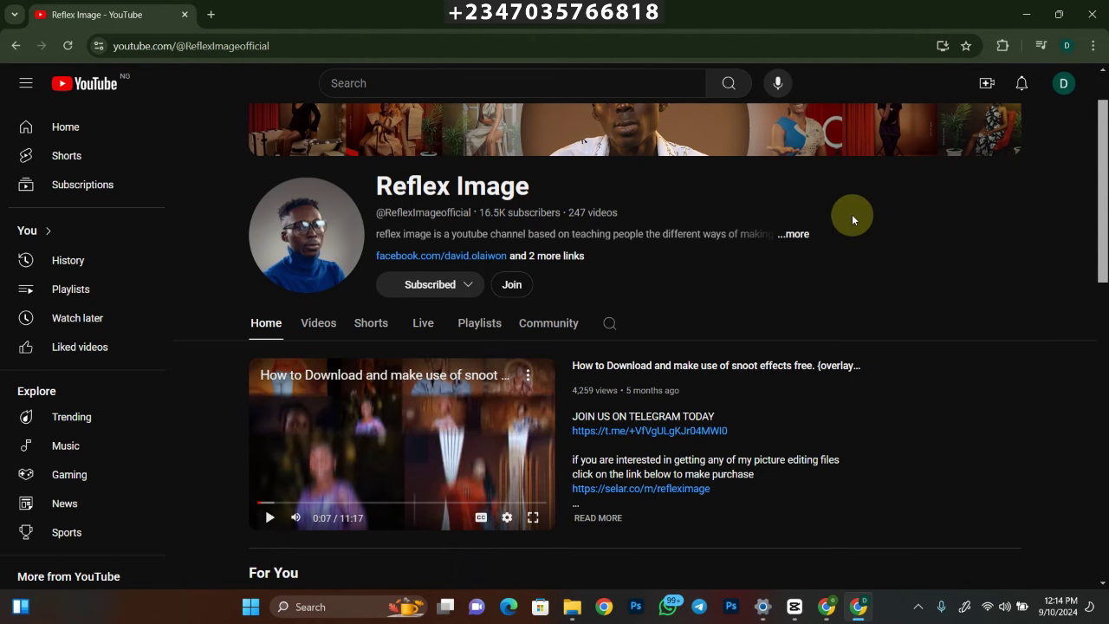
{"action": "scroll", "coordinate": [852, 214], "scroll_direction": "up", "scroll_amount": 1}
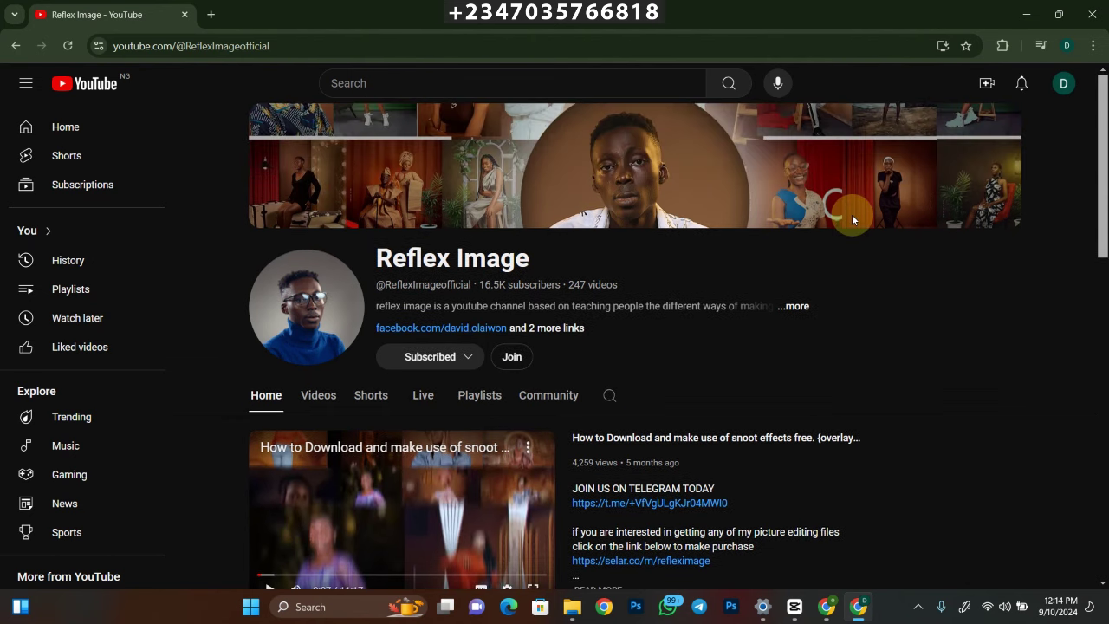
{"action": "left_click", "coordinate": [1025, 87]}
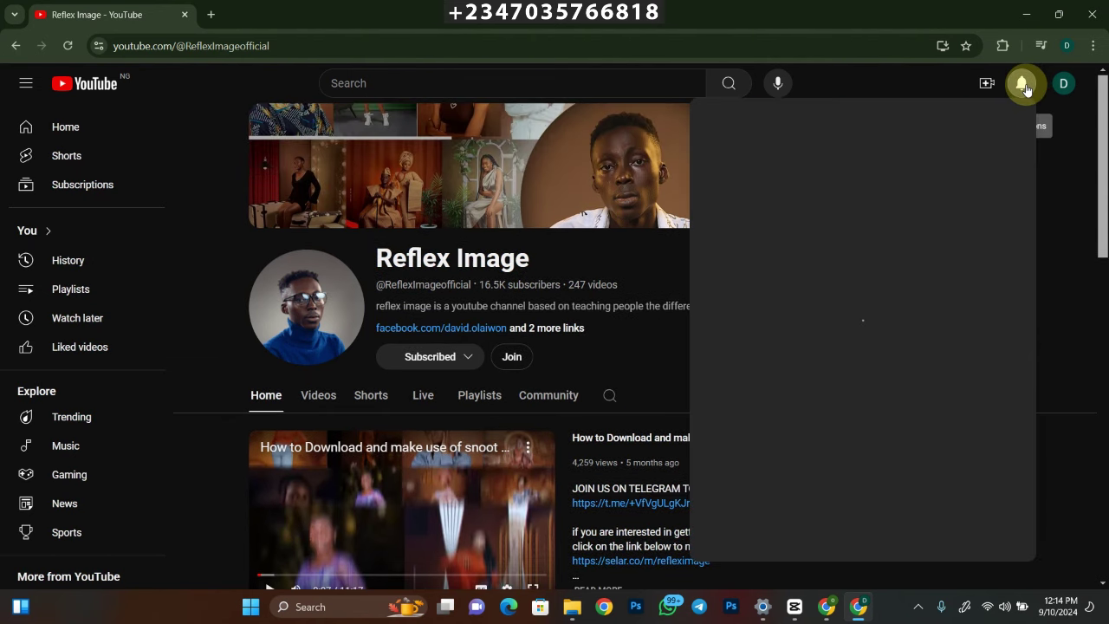